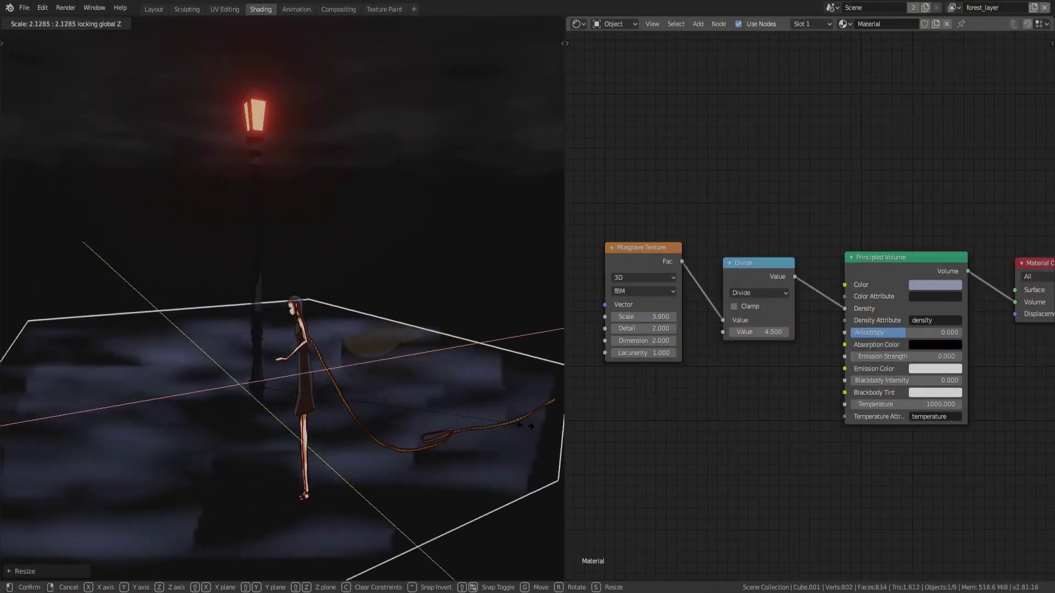
Scale the volume box to fill the scene, with Divide at 22 and Musgrave Scale at 17.8
{"action": "left_click", "coordinate": [473, 483]}
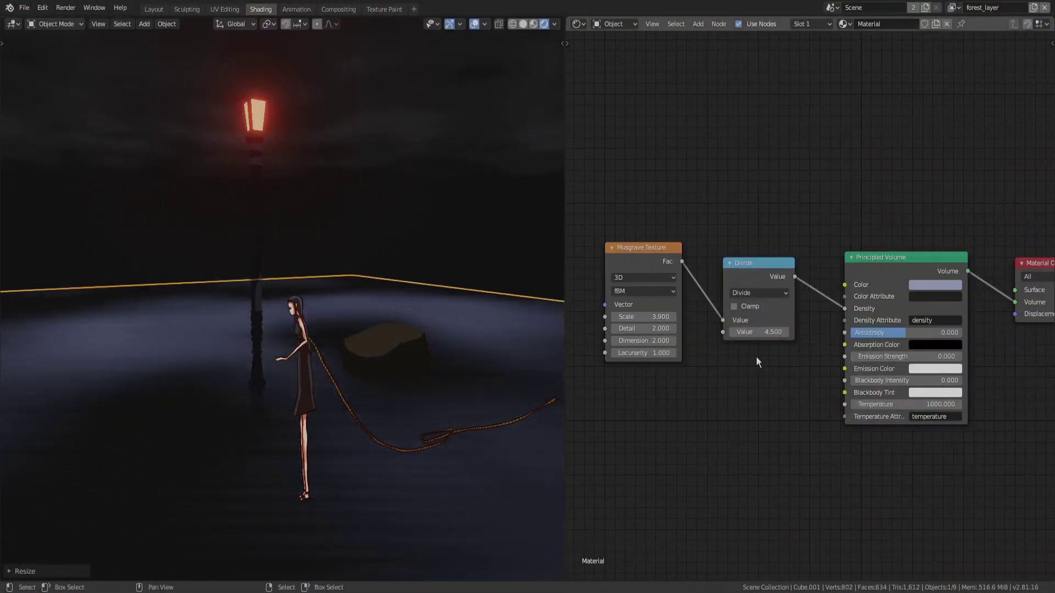
{"action": "left_click_drag", "start_coordinate": [759, 332], "coordinate": [781, 332]}
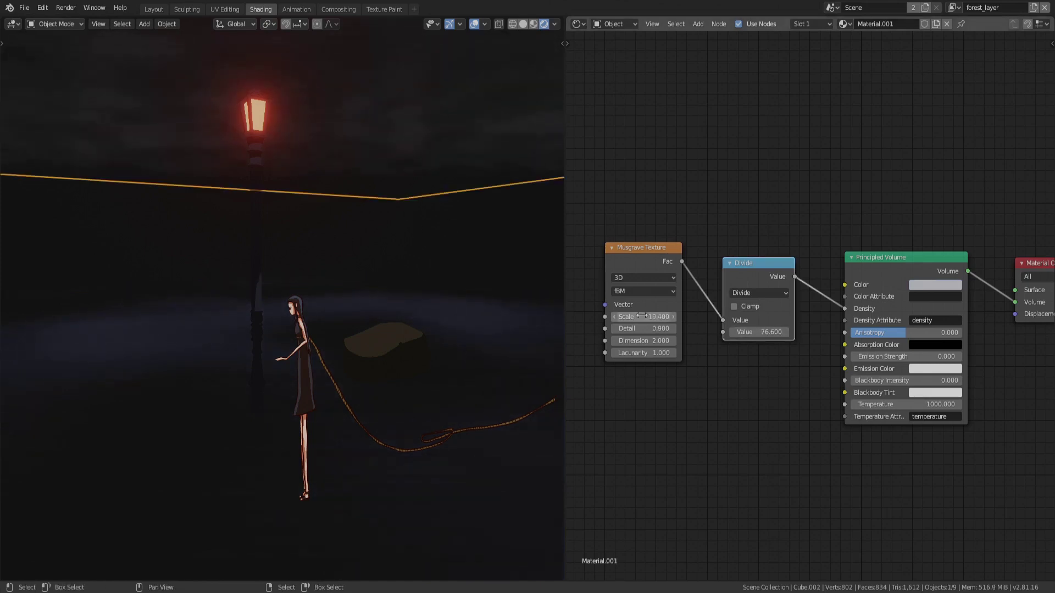
{"action": "mouse_move", "coordinate": [642, 317]}
{"action": "left_mouse_down"}
{"action": "mouse_move", "coordinate": [599, 316]}
{"action": "mouse_move", "coordinate": [616, 316]}
{"action": "left_mouse_up"}
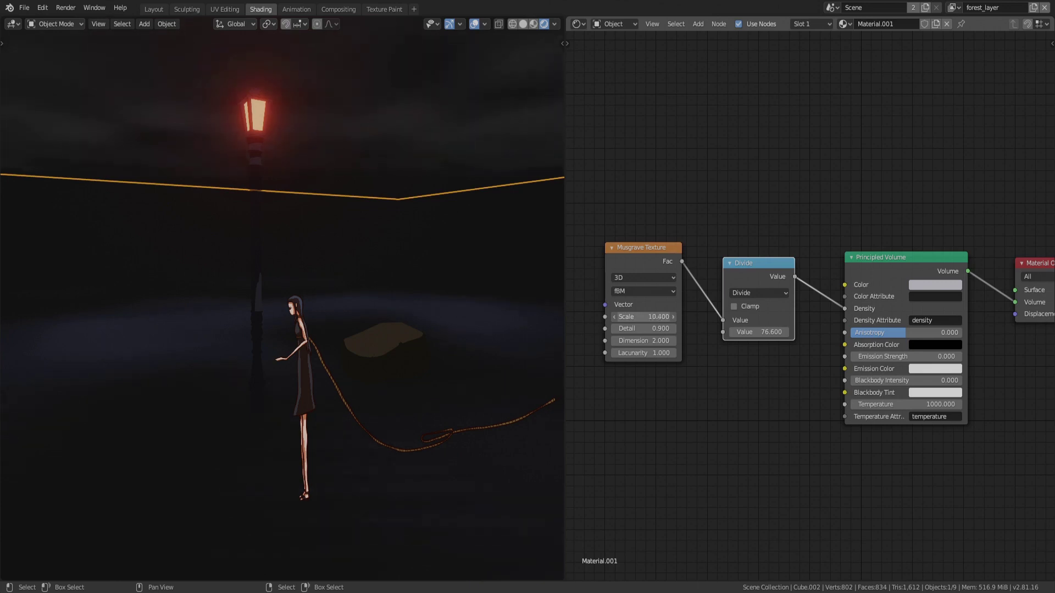
{"action": "left_click", "coordinate": [435, 238]}
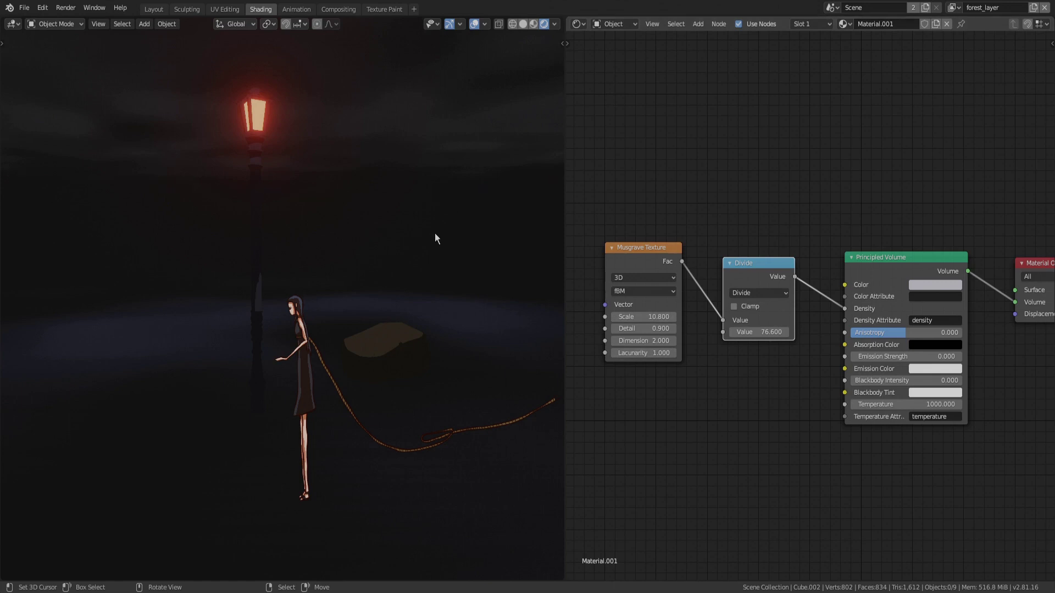
Give the default cube a new material, Material.001, in the Shading workspace
{"action": "scroll", "coordinate": [423, 244], "scroll_direction": "down", "scroll_amount": 1}
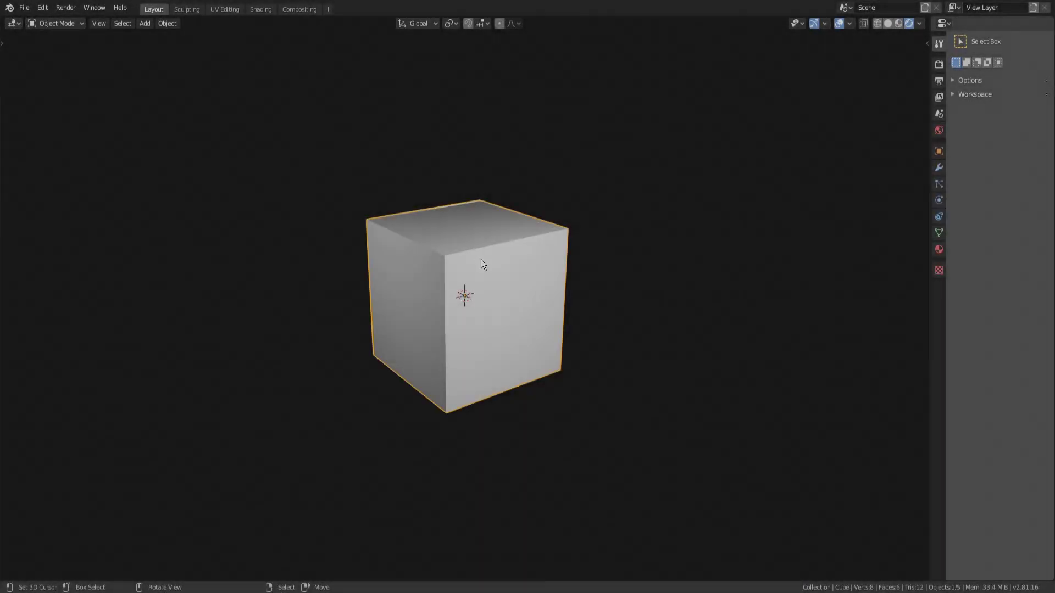
{"action": "left_click", "coordinate": [258, 10]}
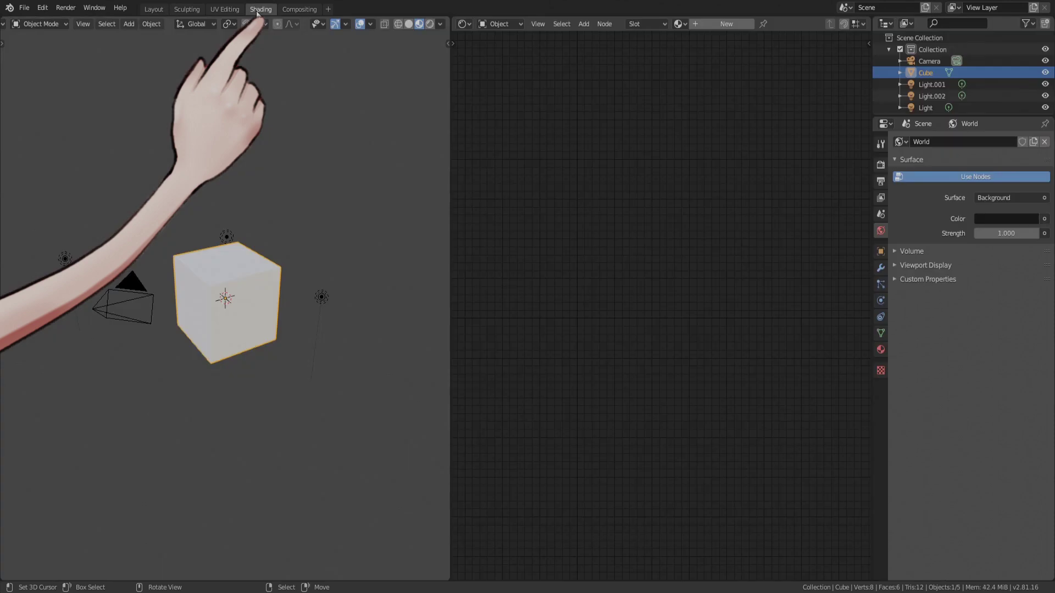
{"action": "left_click", "coordinate": [716, 25]}
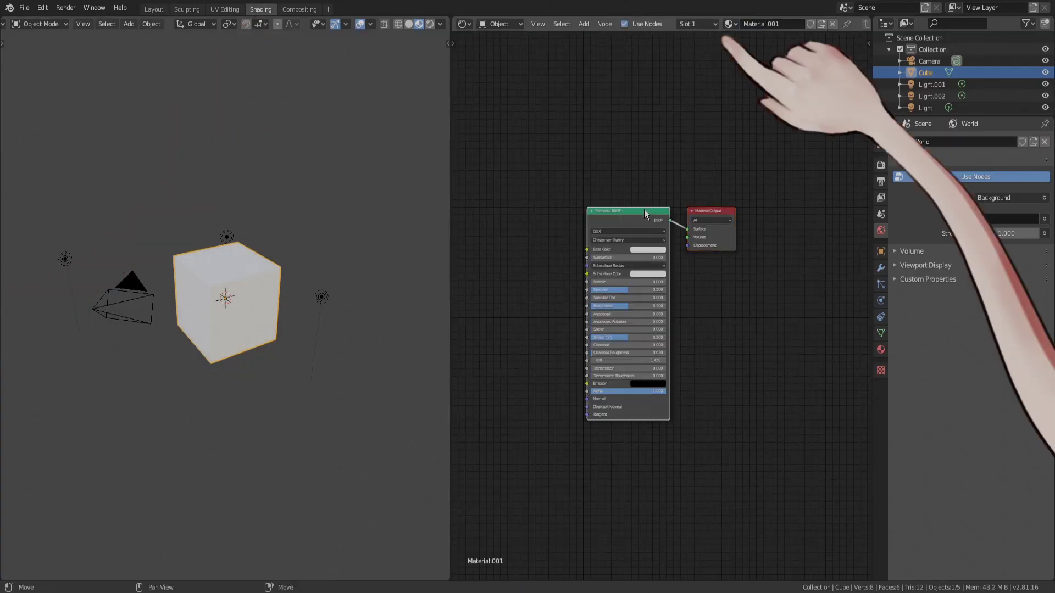
Replace the Principled BSDF with a Principled Volume wired to the Material Output's Volume input
{"action": "key", "text": "x"}
{"action": "key", "text": "shift+a"}
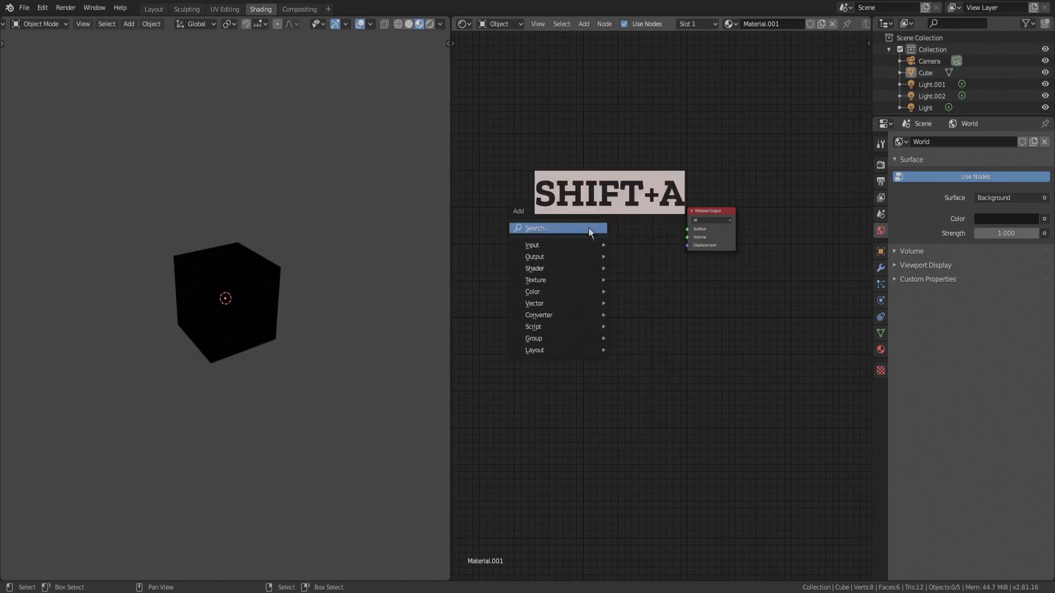
{"action": "left_click", "coordinate": [589, 228]}
{"action": "type", "text": "prin"}
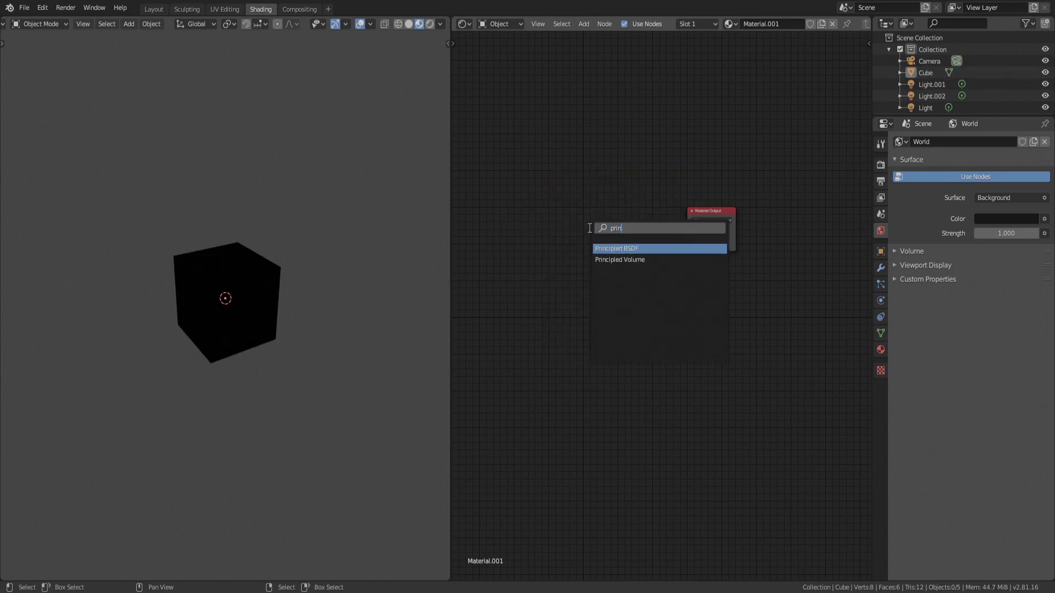
{"action": "type", "text": "cip"}
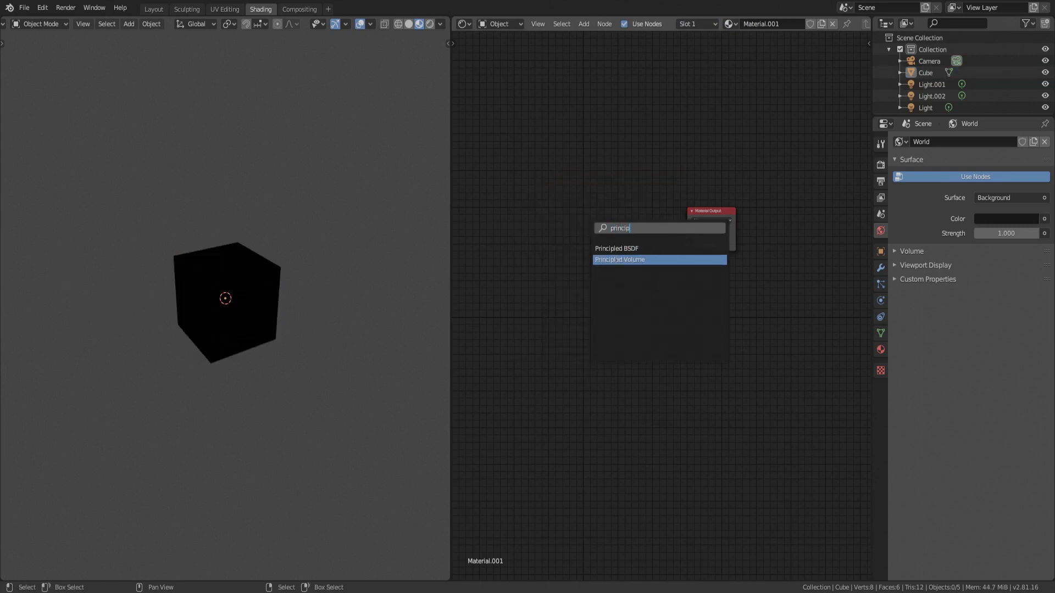
{"action": "left_click", "coordinate": [617, 258]}
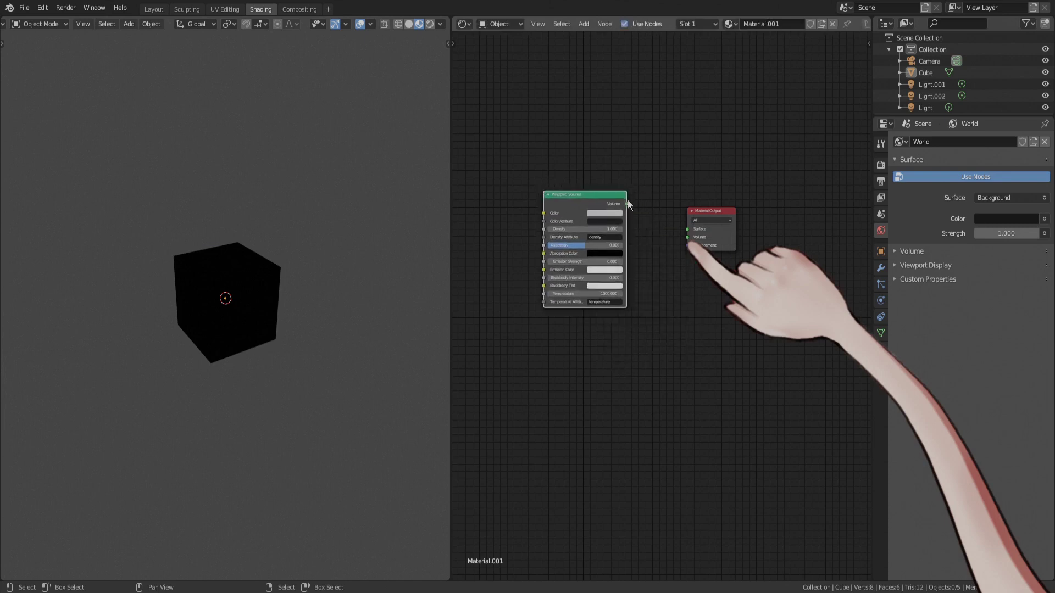
{"action": "left_click_drag", "start_coordinate": [627, 203], "coordinate": [673, 242]}
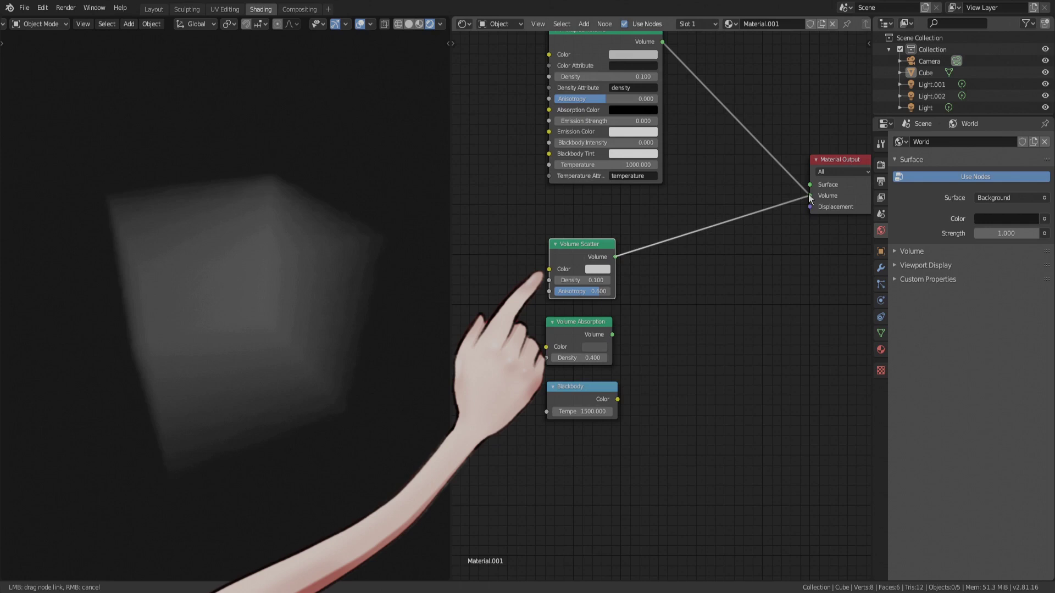
Try Volume Scatter, Volume Absorption and Blackbody in turn as the Material Output's volume shader
{"action": "left_click_drag", "start_coordinate": [810, 198], "coordinate": [777, 220]}
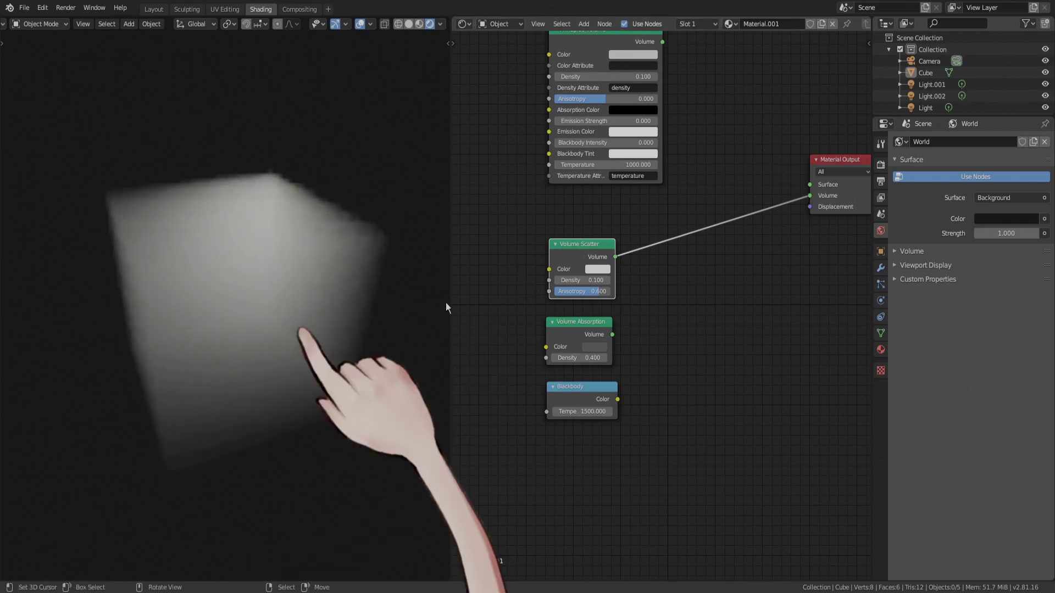
{"action": "mouse_move", "coordinate": [810, 196]}
{"action": "left_mouse_down"}
{"action": "mouse_move", "coordinate": [614, 346]}
{"action": "mouse_move", "coordinate": [810, 196]}
{"action": "left_mouse_up"}
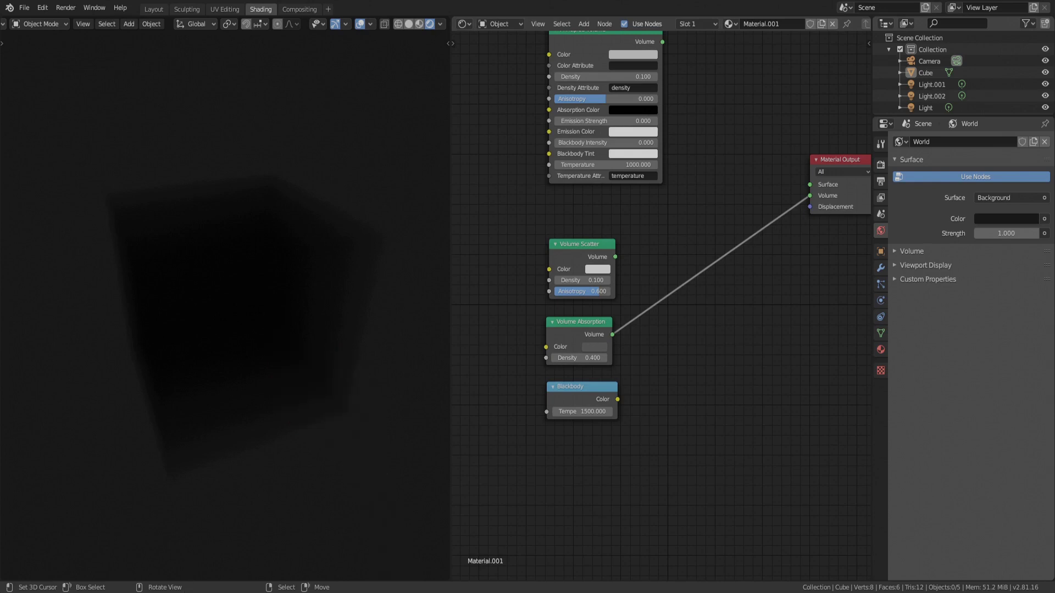
{"action": "left_click_drag", "start_coordinate": [809, 195], "coordinate": [758, 245]}
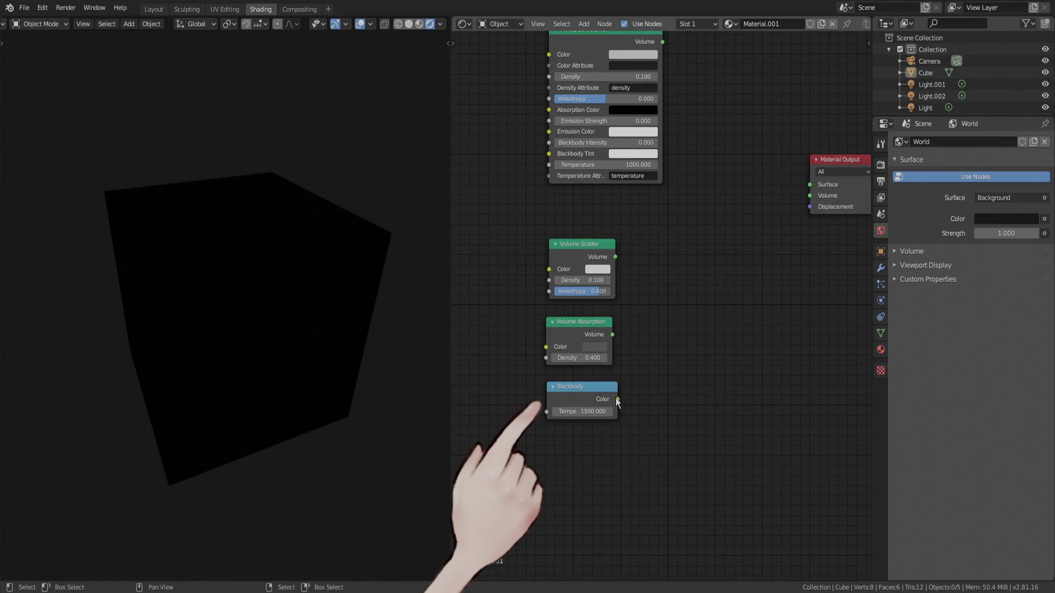
{"action": "left_click_drag", "start_coordinate": [617, 399], "coordinate": [810, 196]}
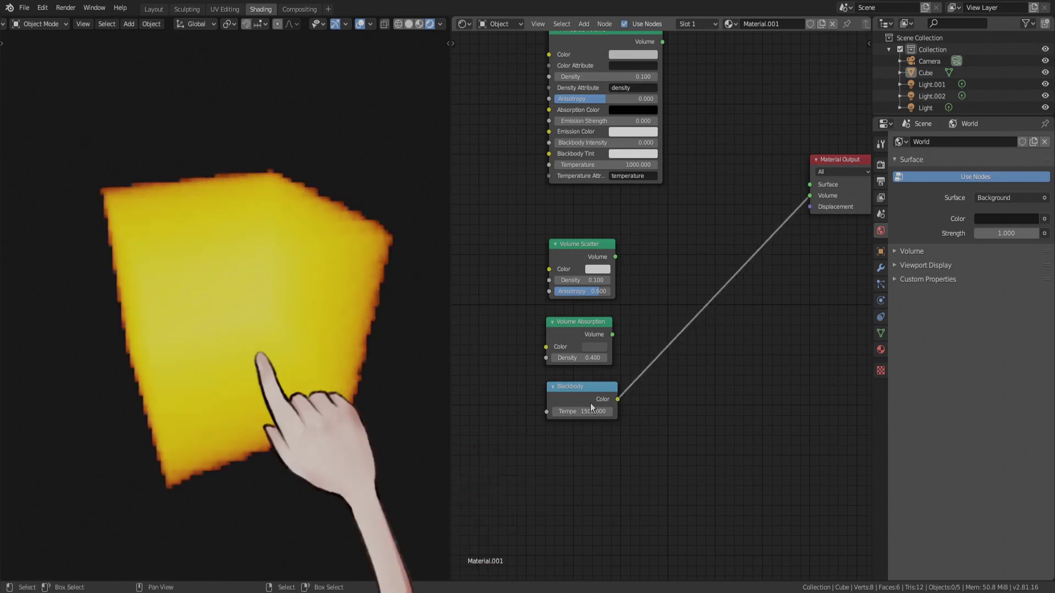
{"action": "mouse_move", "coordinate": [582, 412]}
{"action": "left_mouse_down"}
{"action": "mouse_move", "coordinate": [544, 411]}
{"action": "mouse_move", "coordinate": [581, 412]}
{"action": "left_mouse_up"}
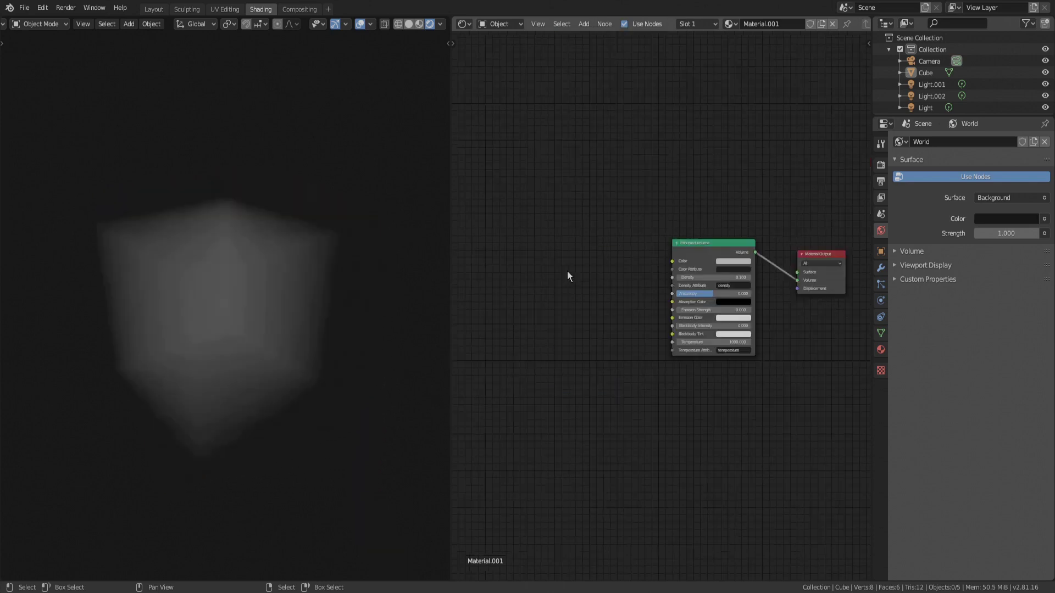
Add a Musgrave Texture node and preview its noise pattern on the cube
{"action": "key", "text": "shift+a"}
{"action": "left_click", "coordinate": [567, 271]}
{"action": "type", "text": "m"}
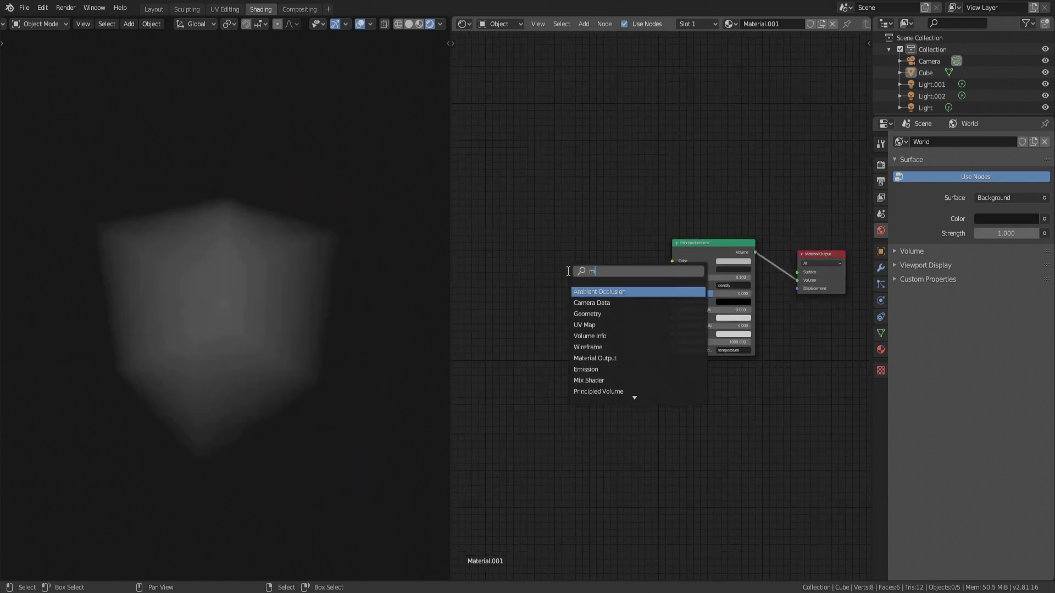
{"action": "type", "text": "usgr"}
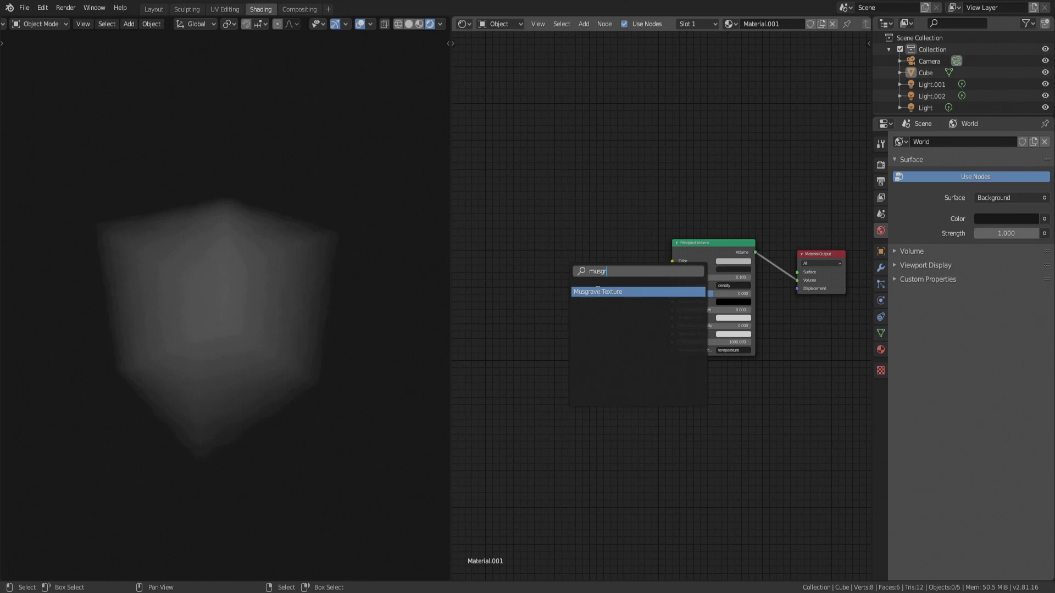
{"action": "left_click", "coordinate": [598, 292]}
{"action": "left_click", "coordinate": [565, 297]}
{"action": "left_click", "coordinate": [565, 297], "text": "ctrl+shift"}
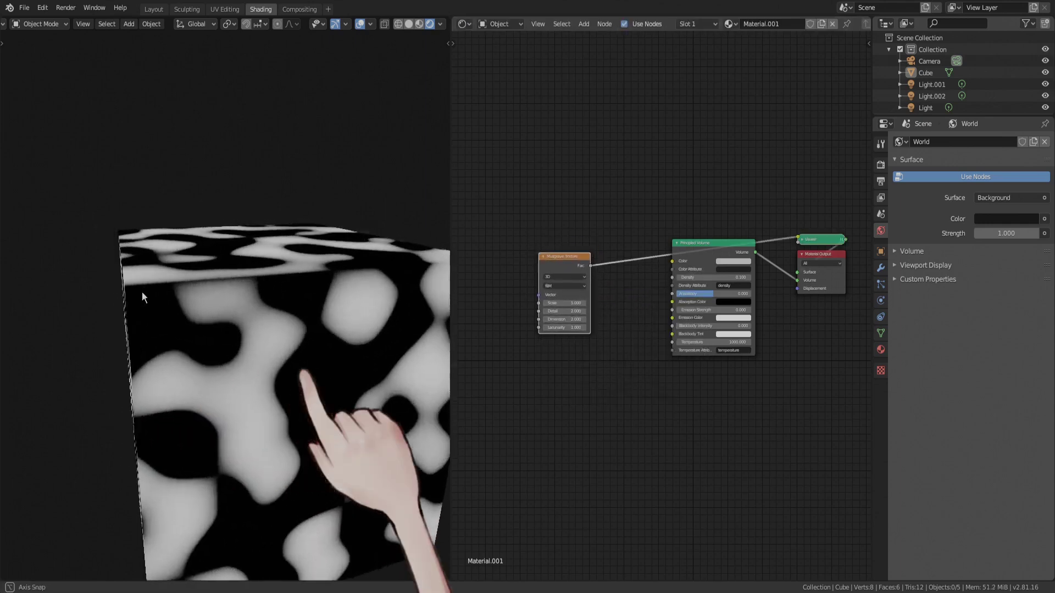
{"action": "scroll", "coordinate": [182, 297], "scroll_direction": "down", "scroll_amount": 5}
{"action": "mouse_move", "coordinate": [220, 299]}
{"action": "middle_mouse_down"}
{"action": "mouse_move", "coordinate": [288, 308]}
{"action": "mouse_move", "coordinate": [318, 329]}
{"action": "middle_mouse_up"}
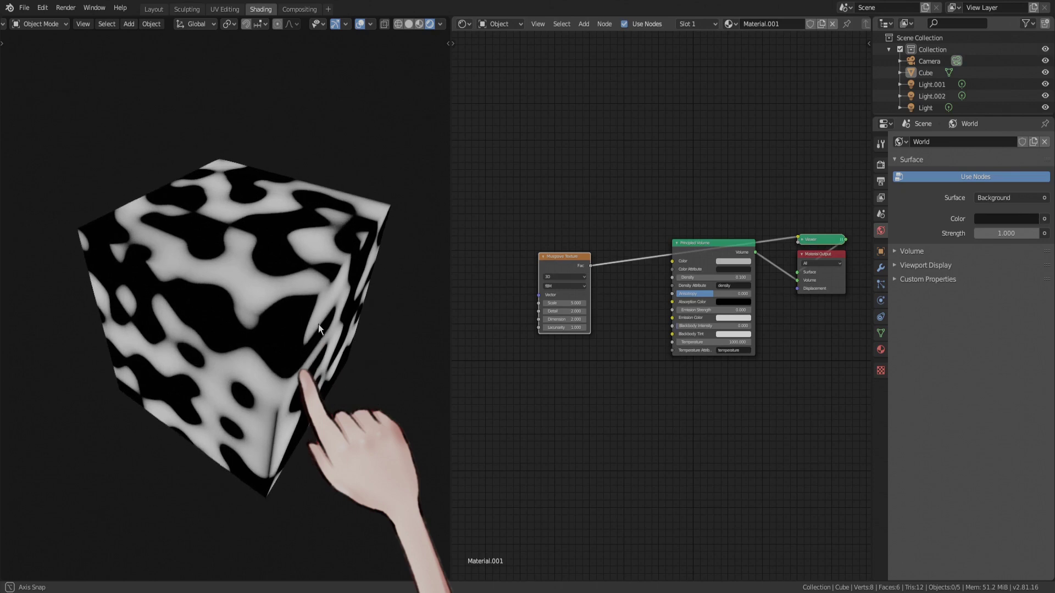
Connect the Musgrave Fac to the Principled Volume's Density input
{"action": "scroll", "coordinate": [604, 259], "scroll_direction": "up", "scroll_amount": 2}
{"action": "key", "text": "ctrl+z"}
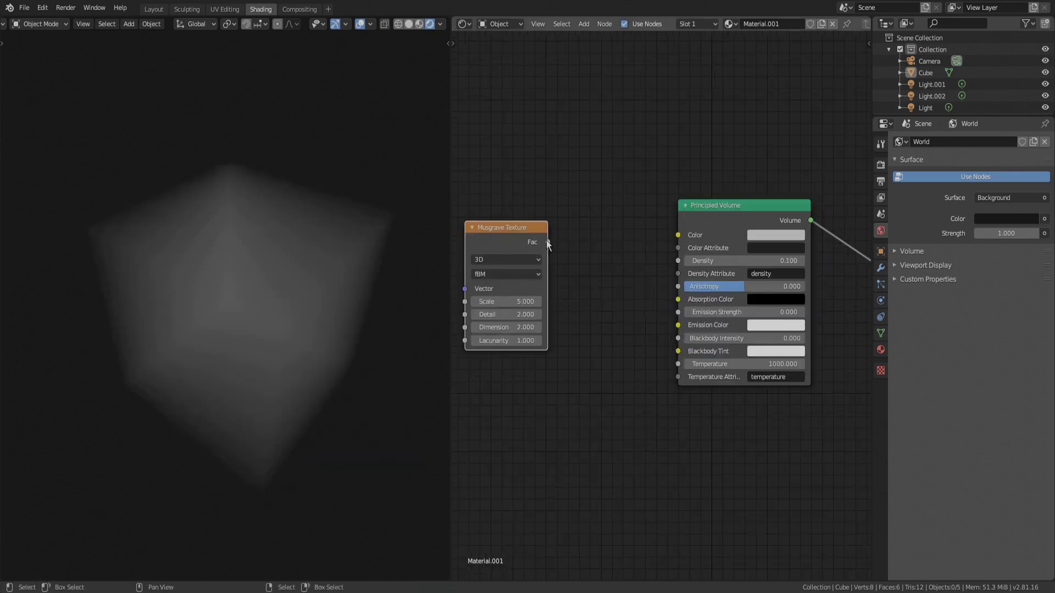
{"action": "left_click_drag", "start_coordinate": [547, 242], "coordinate": [678, 261]}
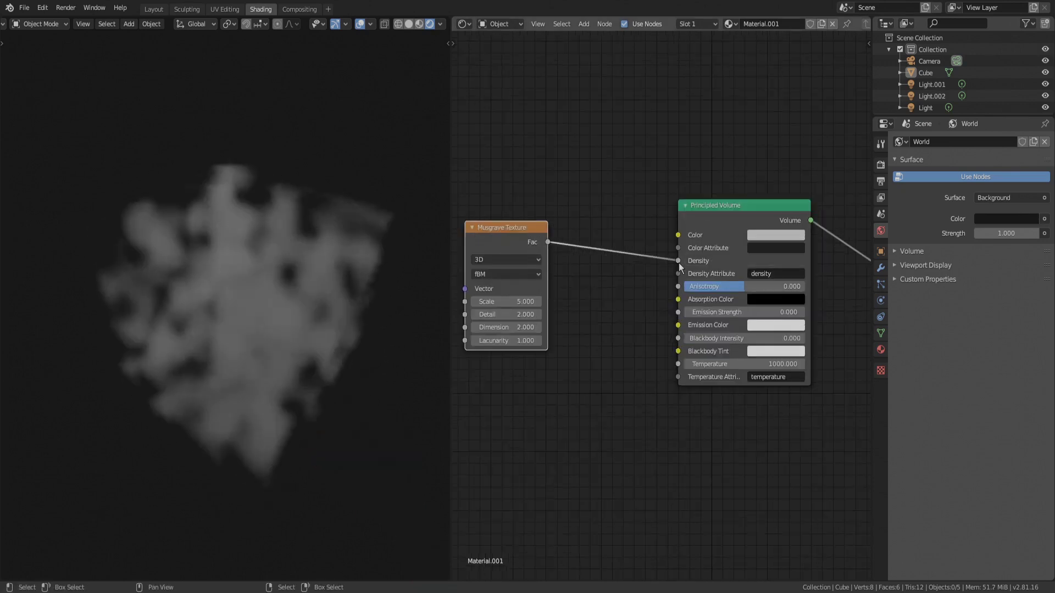
Compare the Musgrave texture preview with the volume result, settling Scale at 4.600
{"action": "left_click", "coordinate": [525, 226], "text": "ctrl+shift"}
{"action": "left_click", "coordinate": [701, 205], "text": "ctrl+shift"}
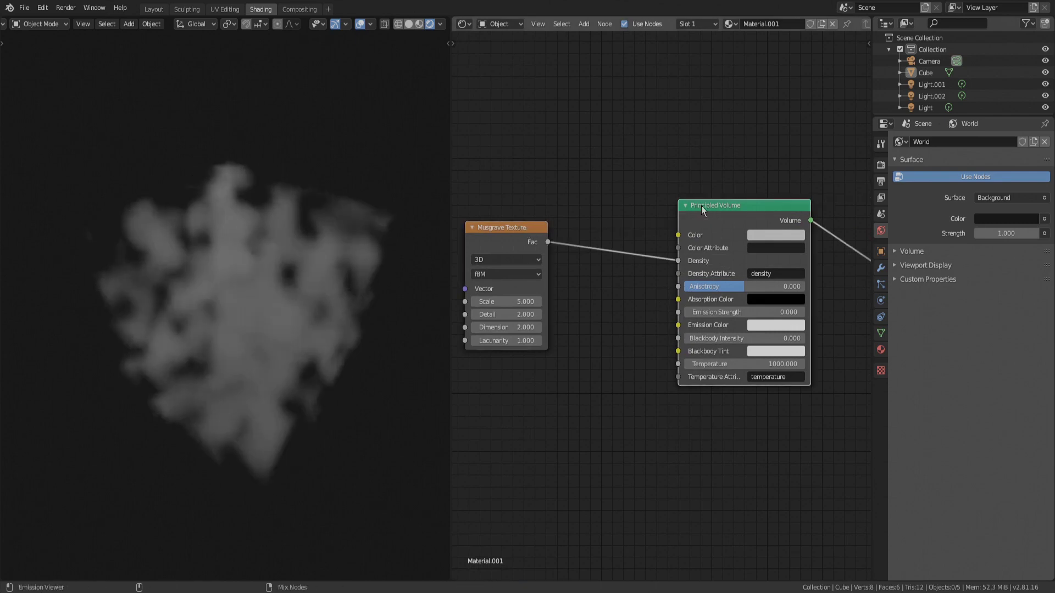
{"action": "left_click", "coordinate": [523, 232], "text": "ctrl+shift"}
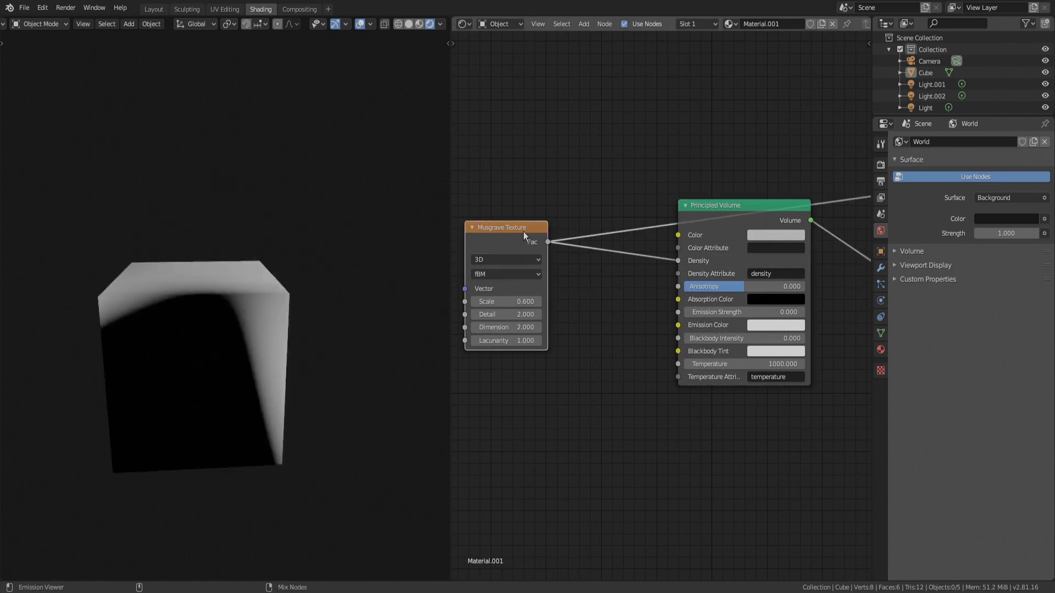
{"action": "left_click", "coordinate": [731, 211], "text": "ctrl+shift"}
{"action": "left_click", "coordinate": [494, 230], "text": "ctrl+shift"}
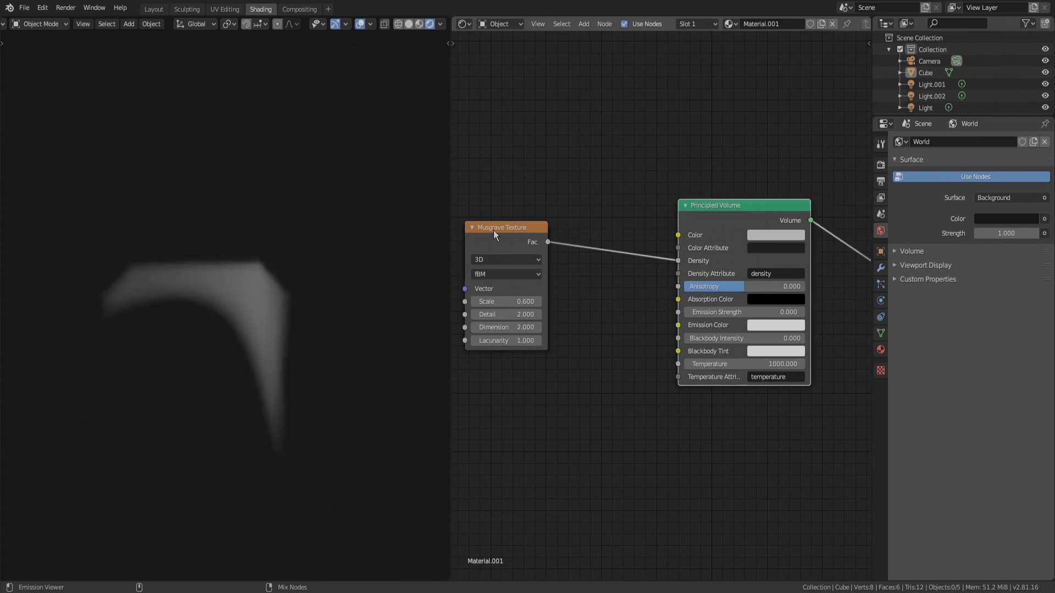
{"action": "left_click", "coordinate": [681, 208], "text": "ctrl+shift"}
{"action": "left_click", "coordinate": [767, 236]}
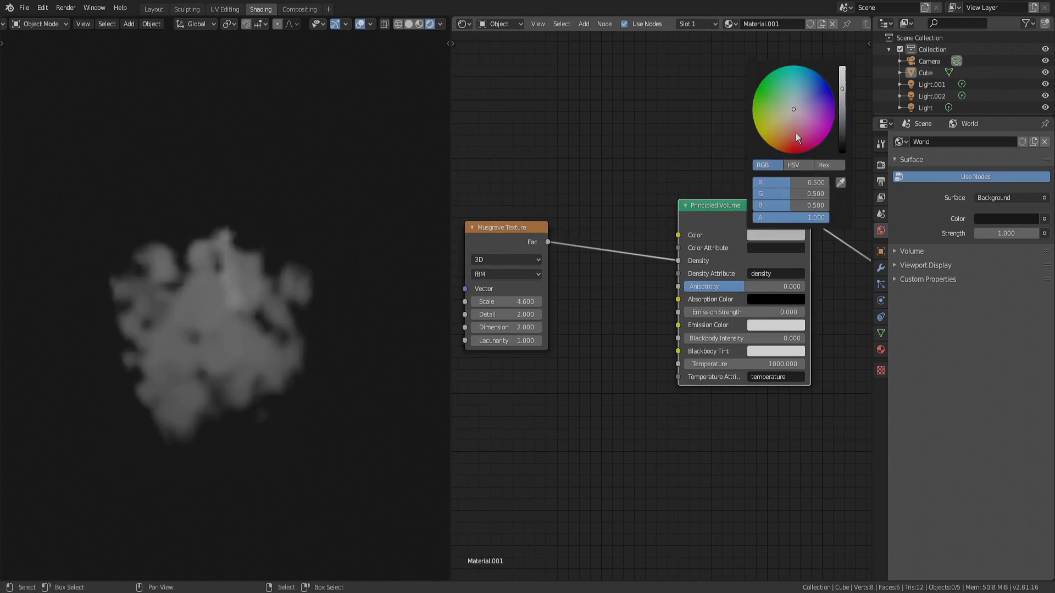
Tint the Principled Volume colour reddish salmon and set Anisotropy to -0.500
{"action": "left_click_drag", "start_coordinate": [798, 138], "coordinate": [792, 125]}
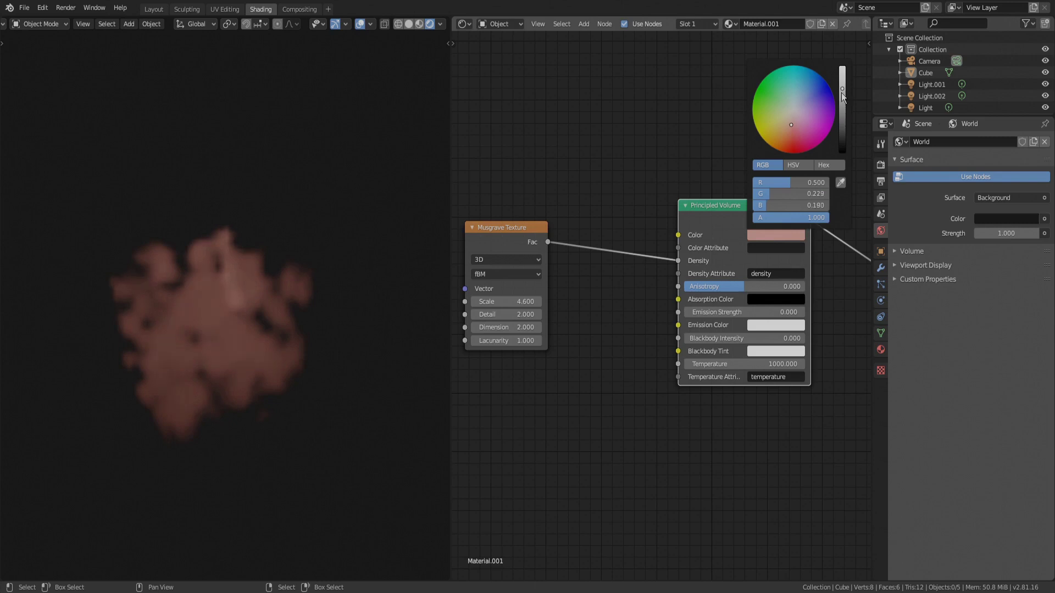
{"action": "left_click_drag", "start_coordinate": [733, 287], "coordinate": [693, 287]}
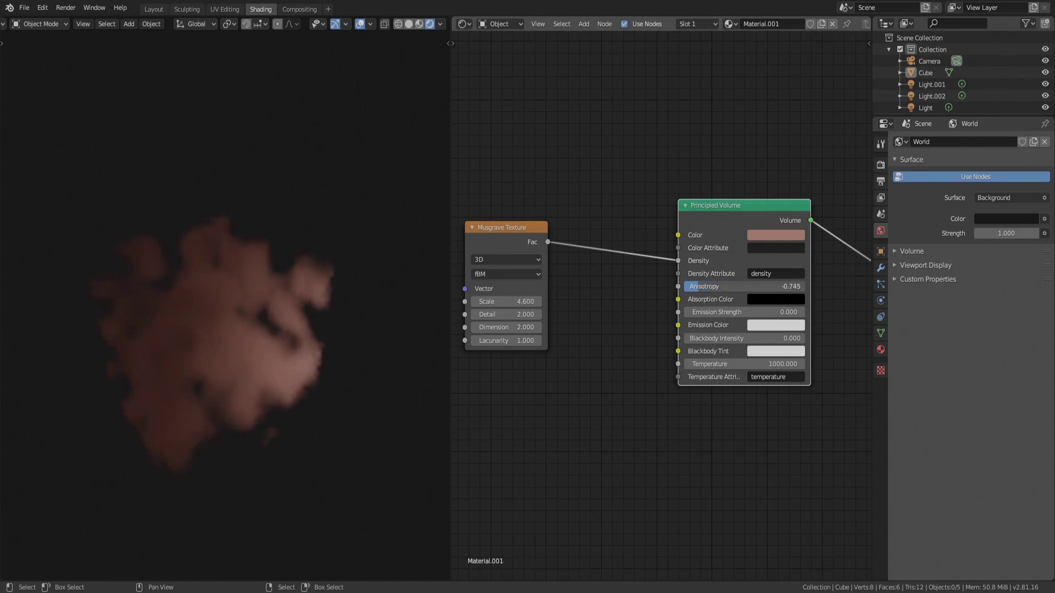
{"action": "left_click_drag", "start_coordinate": [692, 287], "coordinate": [708, 287]}
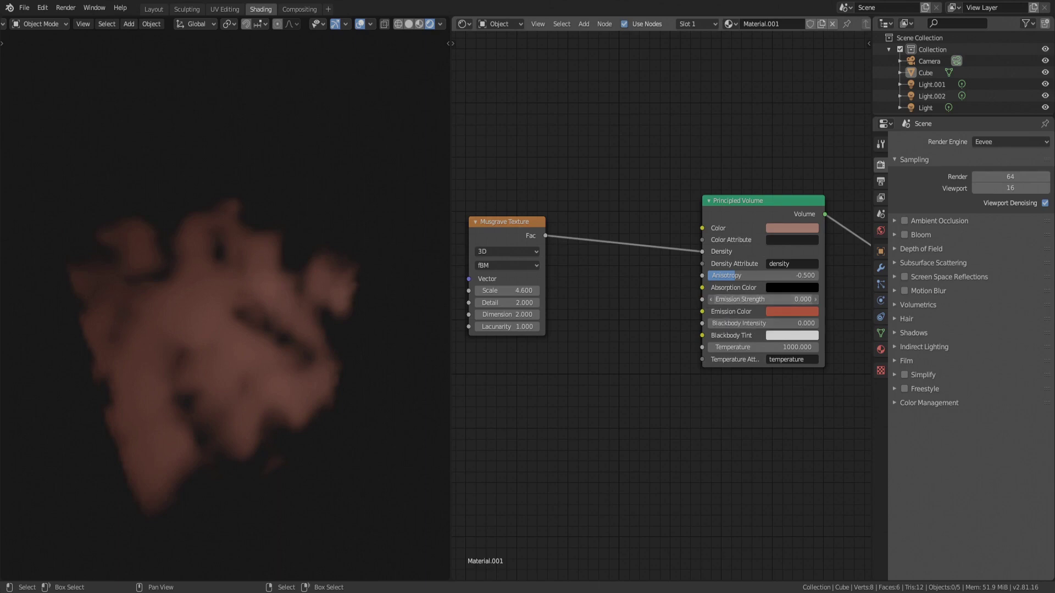
Drive Emission Strength with the Musgrave Fac and set a light salmon Emission Color
{"action": "left_click_drag", "start_coordinate": [723, 297], "coordinate": [728, 297]}
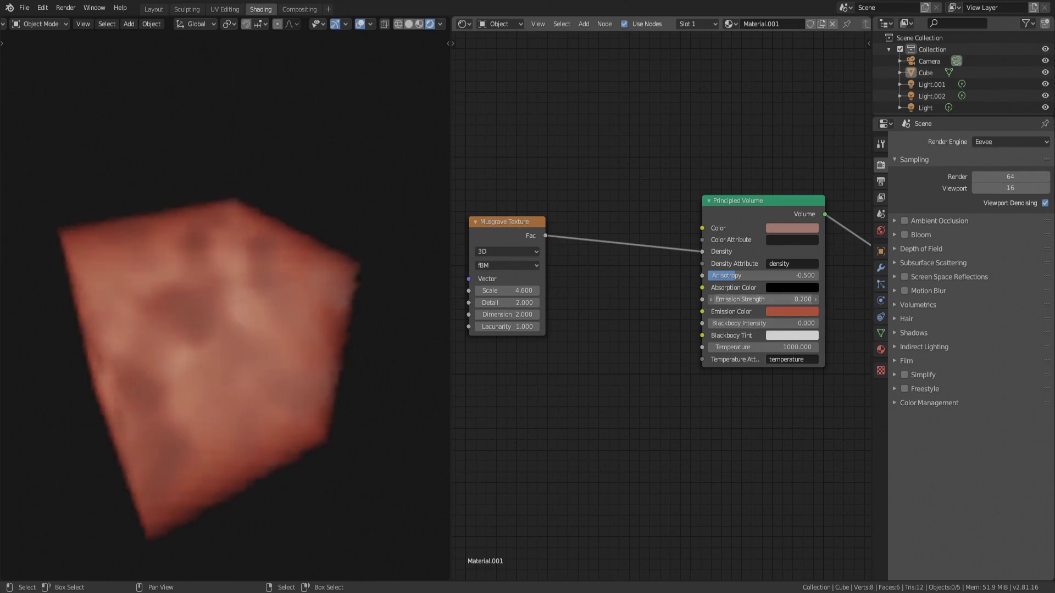
{"action": "key", "text": "ctrl+z"}
{"action": "left_click_drag", "start_coordinate": [545, 236], "coordinate": [706, 303]}
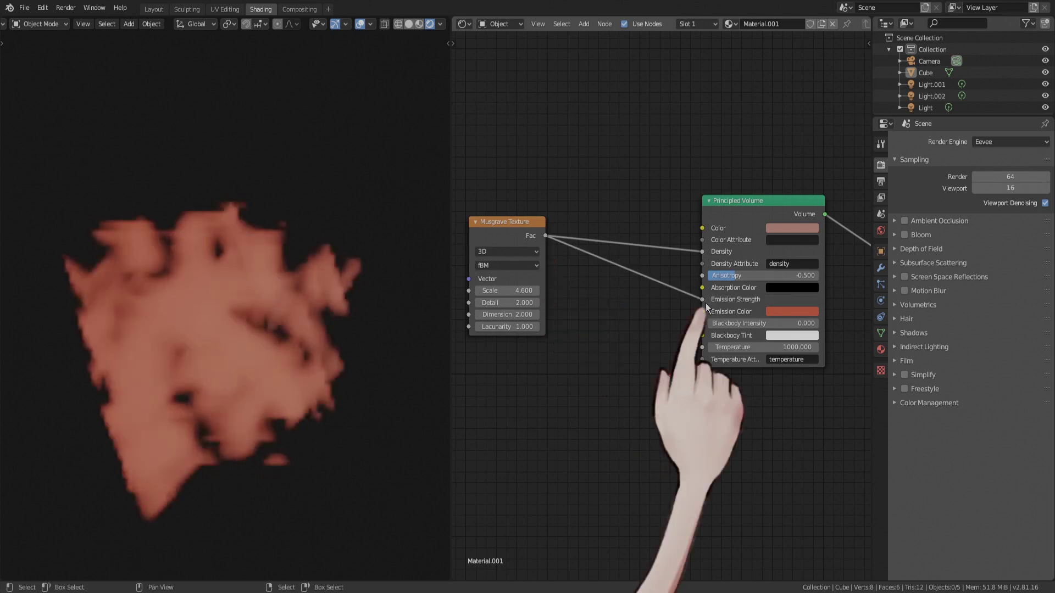
{"action": "left_click", "coordinate": [788, 312]}
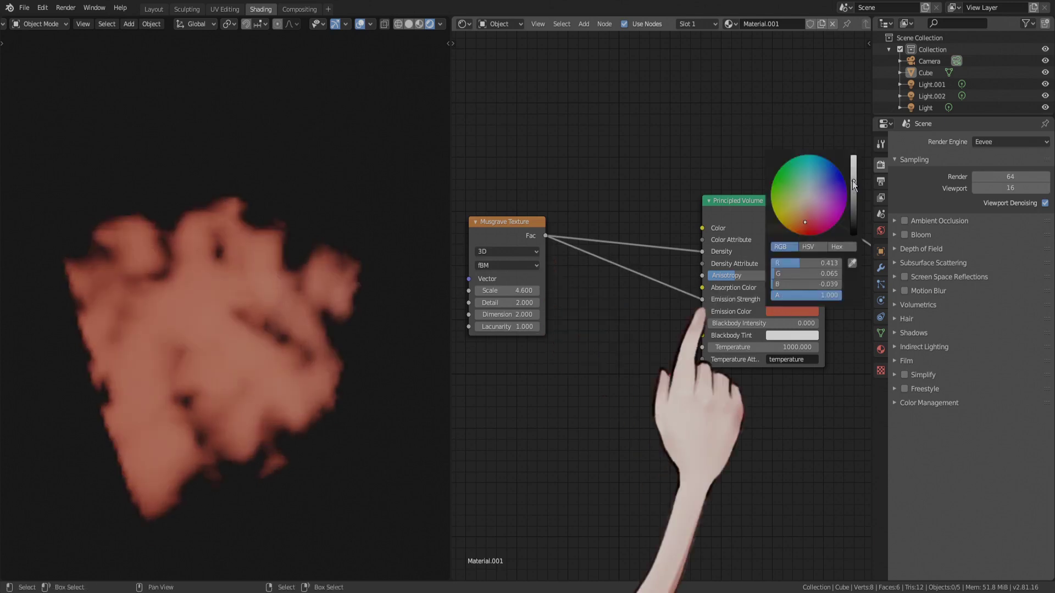
{"action": "left_click_drag", "start_coordinate": [819, 262], "coordinate": [838, 262]}
{"action": "middle_click_drag", "start_coordinate": [329, 378], "coordinate": [323, 369]}
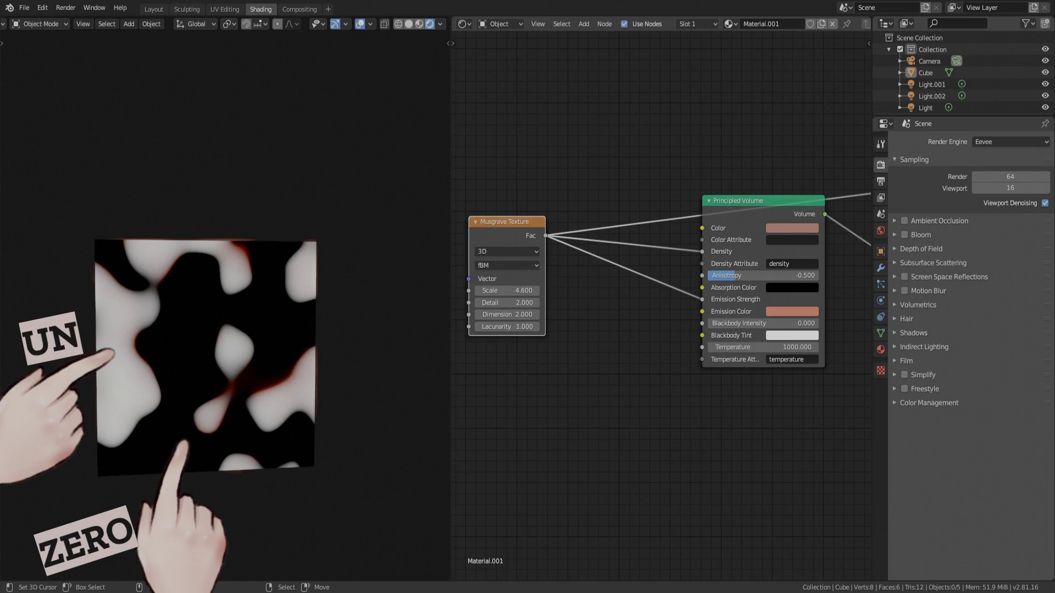
{"action": "middle_click_drag", "start_coordinate": [230, 351], "coordinate": [307, 308]}
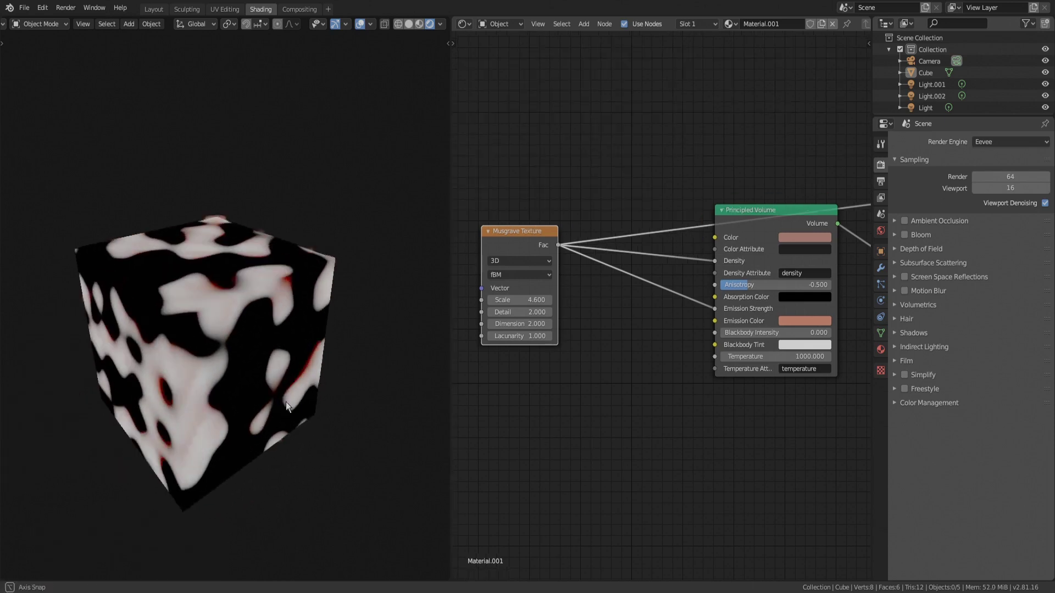
{"action": "left_click", "coordinate": [743, 212], "text": "ctrl+shift"}
{"action": "mouse_move", "coordinate": [365, 351]}
{"action": "middle_mouse_down"}
{"action": "mouse_move", "coordinate": [269, 374]}
{"action": "mouse_move", "coordinate": [268, 365]}
{"action": "mouse_move", "coordinate": [334, 374]}
{"action": "mouse_move", "coordinate": [318, 379]}
{"action": "middle_mouse_up"}
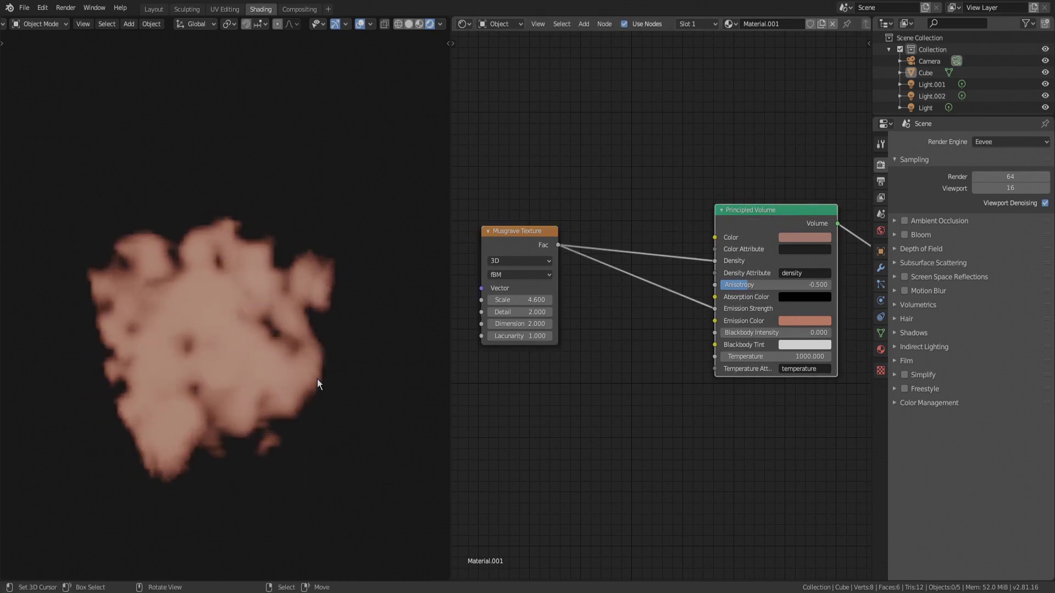
Insert a Multiply Math node, value 2.200, between Musgrave Fac and Emission Strength
{"action": "key", "text": "shift+a"}
{"action": "left_click", "coordinate": [600, 411]}
{"action": "type", "text": "math"}
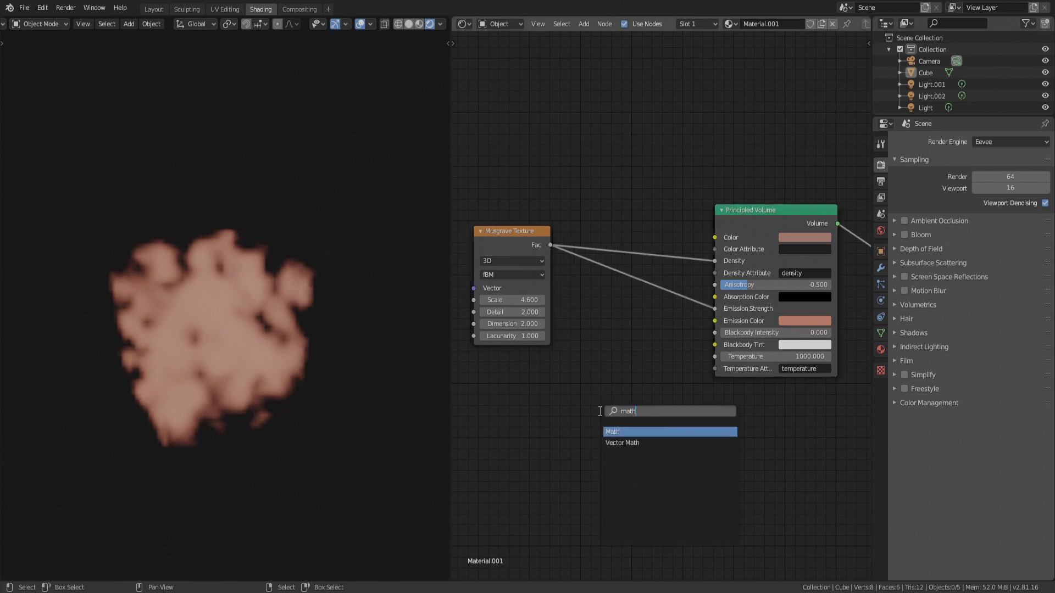
{"action": "left_click", "coordinate": [625, 437]}
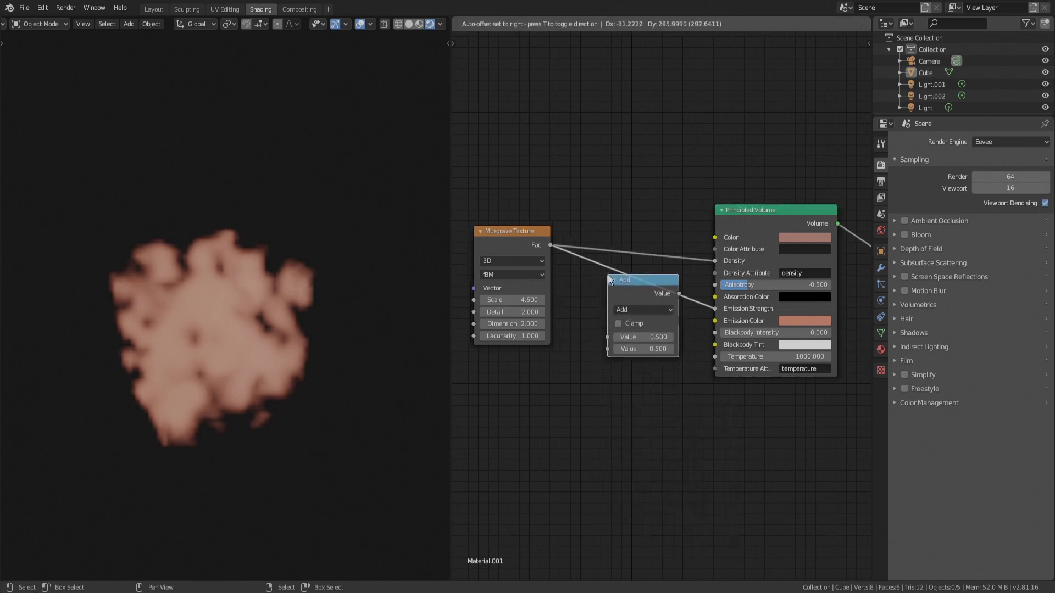
{"action": "left_click", "coordinate": [609, 279]}
{"action": "left_click", "coordinate": [629, 309]}
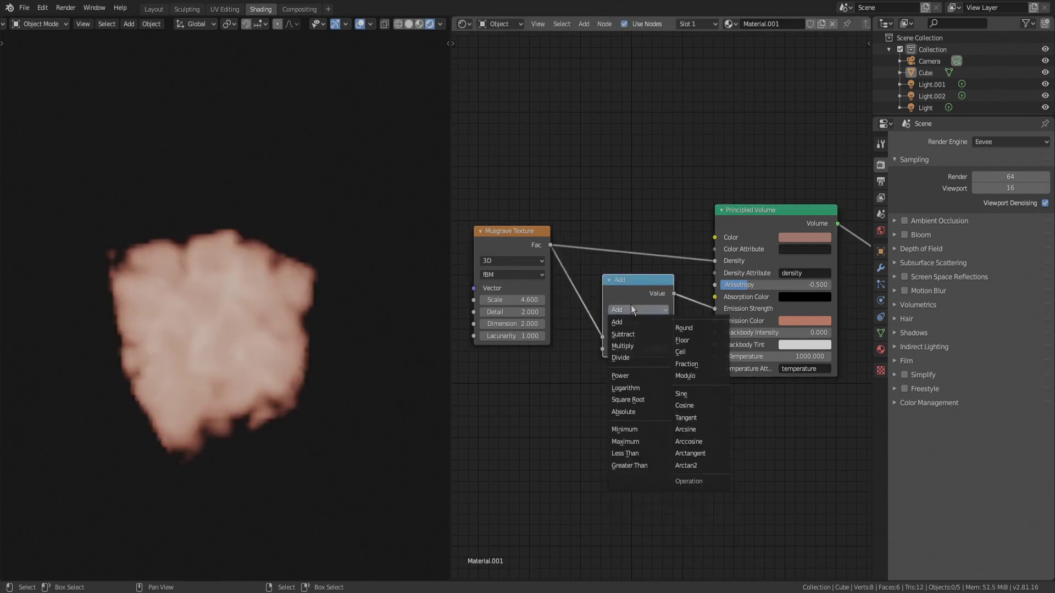
{"action": "left_click", "coordinate": [633, 345]}
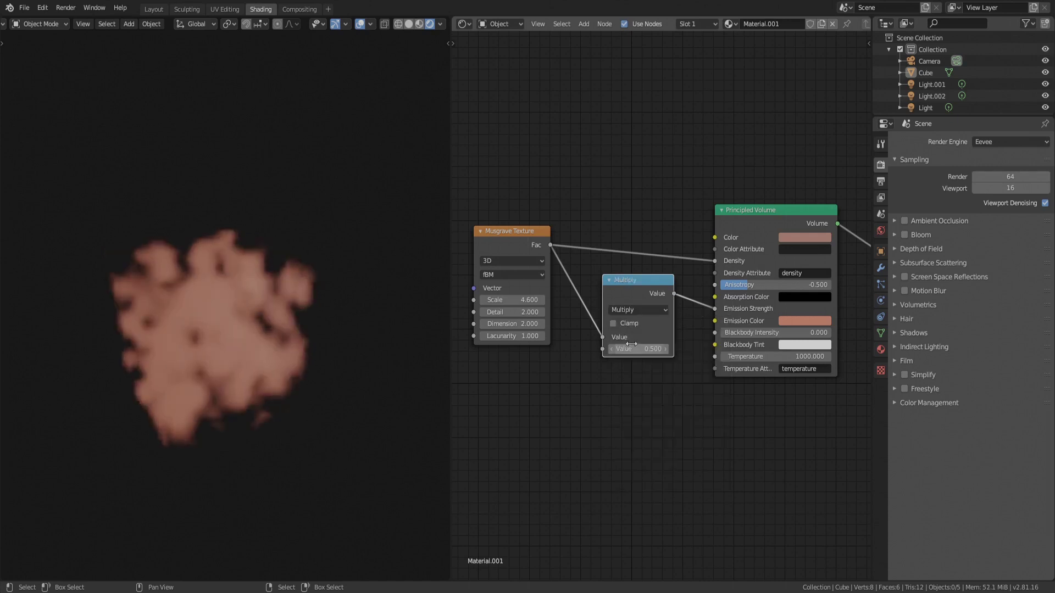
{"action": "left_click_drag", "start_coordinate": [632, 344], "coordinate": [714, 344]}
{"action": "scroll", "coordinate": [307, 357], "scroll_direction": "up", "scroll_amount": 5}
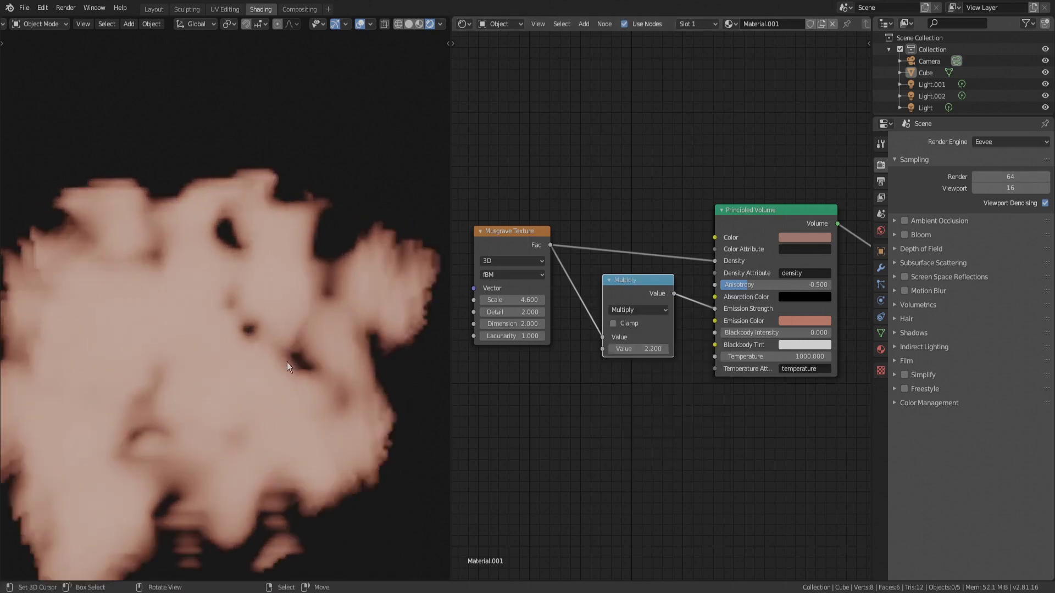
{"action": "scroll", "coordinate": [287, 365], "scroll_direction": "down", "scroll_amount": 5}
{"action": "middle_click_drag", "start_coordinate": [292, 364], "coordinate": [314, 364]}
Insert a ColorRamp before the Multiply node, black stop at 0.623, and lower Musgrave Scale to 2.800
{"action": "scroll", "coordinate": [647, 362], "scroll_direction": "down", "scroll_amount": 1}
{"action": "key", "text": "shift+a"}
{"action": "left_click", "coordinate": [564, 346]}
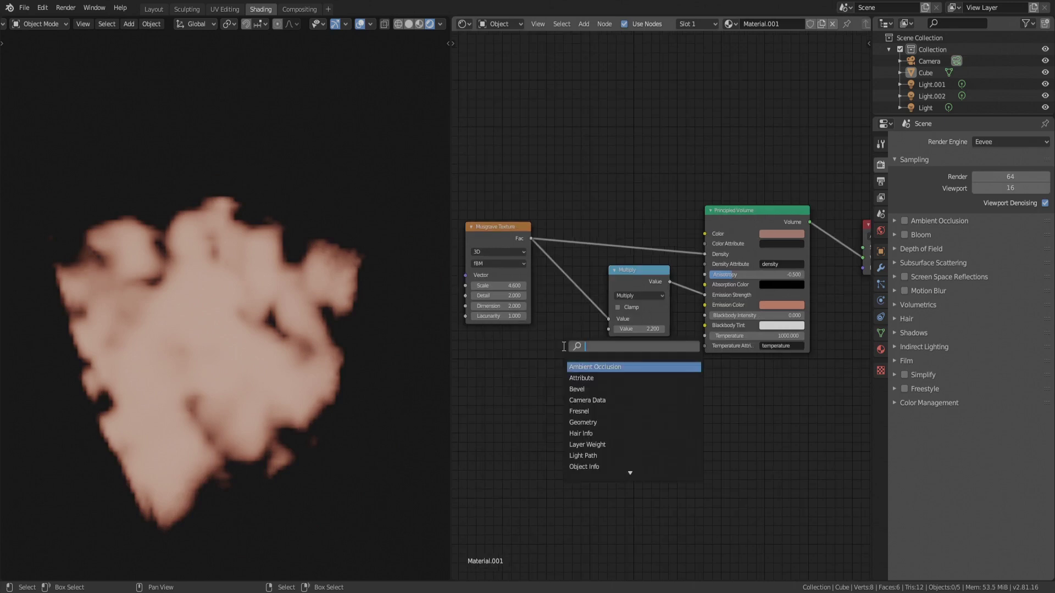
{"action": "type", "text": "color"}
{"action": "left_click", "coordinate": [582, 378]}
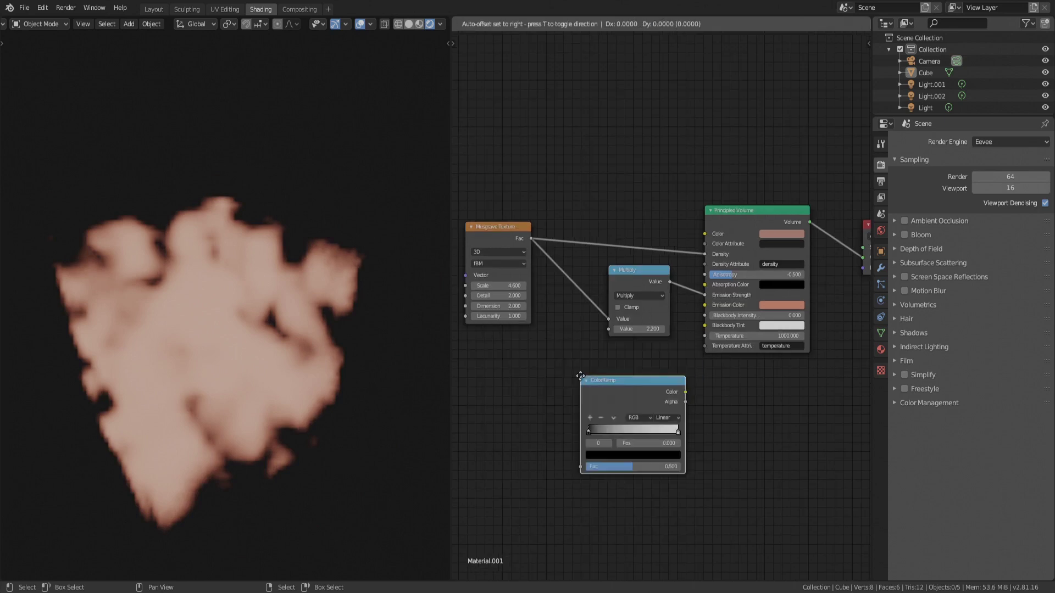
{"action": "left_click", "coordinate": [584, 322]}
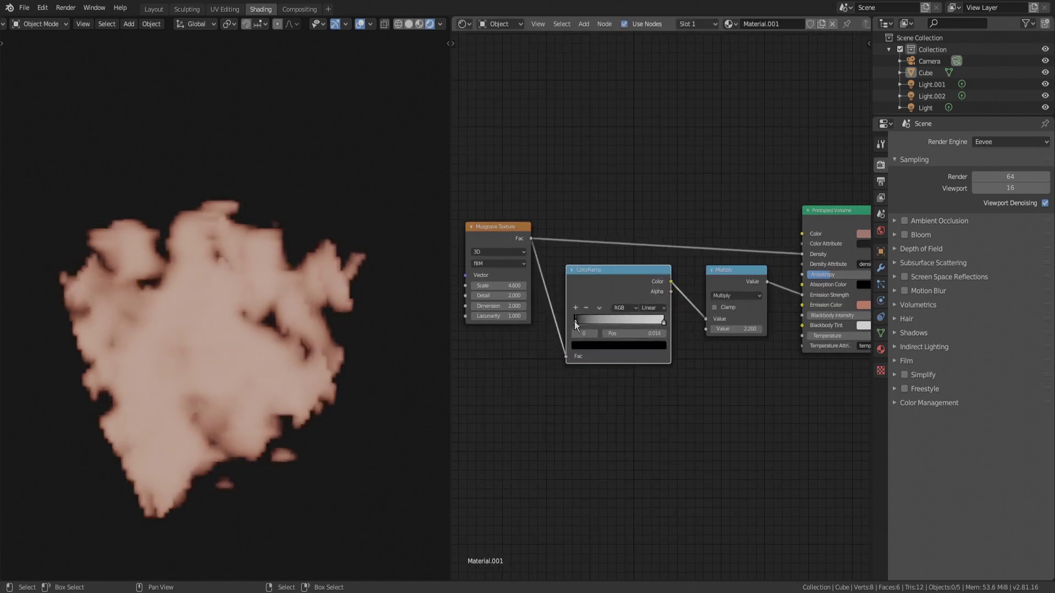
{"action": "left_click_drag", "start_coordinate": [574, 321], "coordinate": [630, 324]}
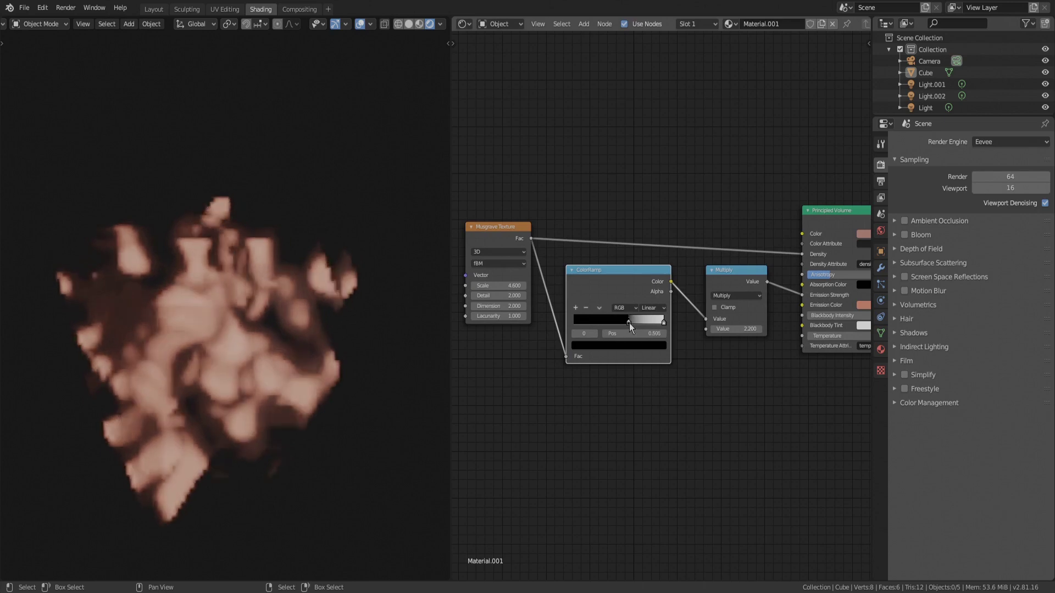
{"action": "left_click", "coordinate": [343, 384]}
{"action": "left_click_drag", "start_coordinate": [737, 329], "coordinate": [714, 328]}
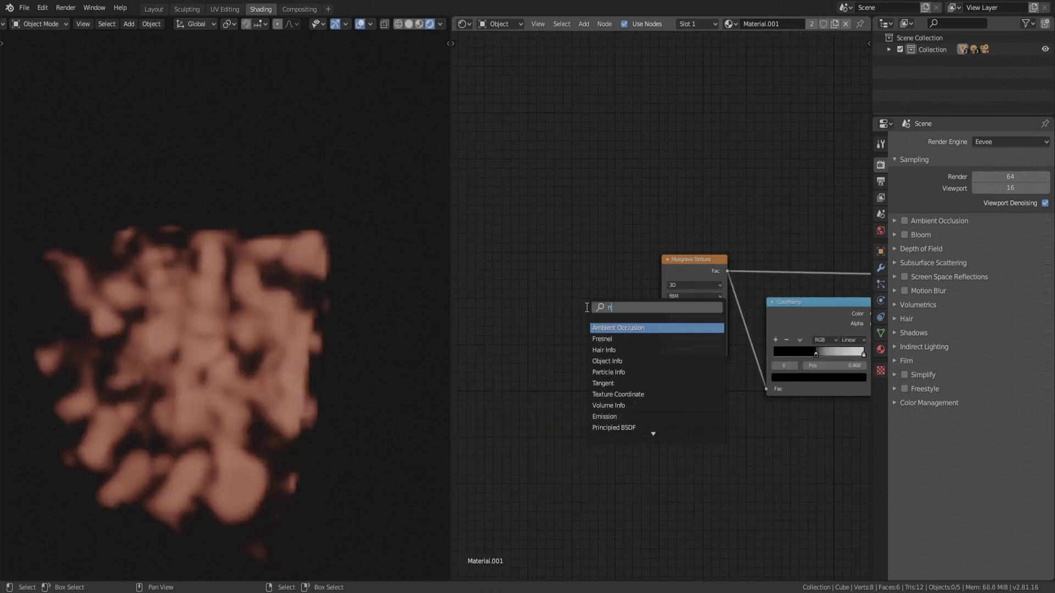
Add a Noise Texture feeding the Musgrave Vector, with its Scale lowered to 0.900
{"action": "type", "text": "oise"}
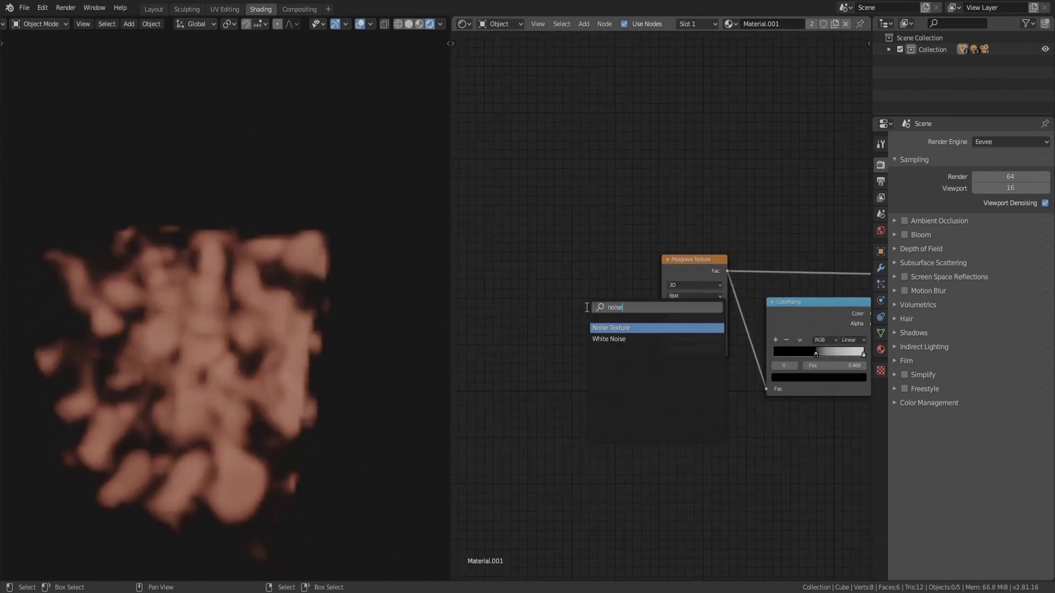
{"action": "key", "text": "Return"}
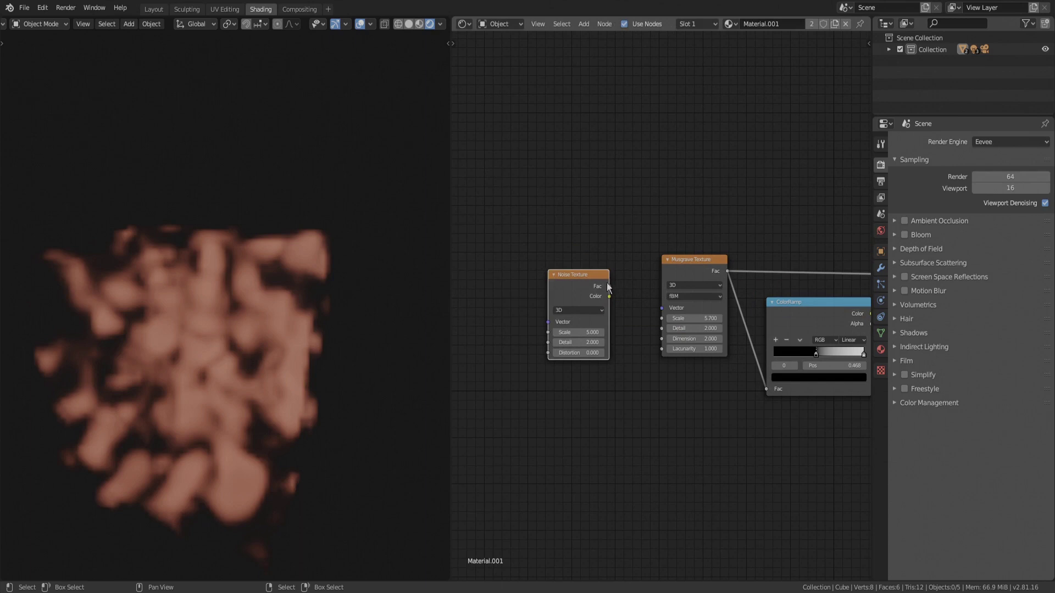
{"action": "left_click_drag", "start_coordinate": [609, 286], "coordinate": [653, 317]}
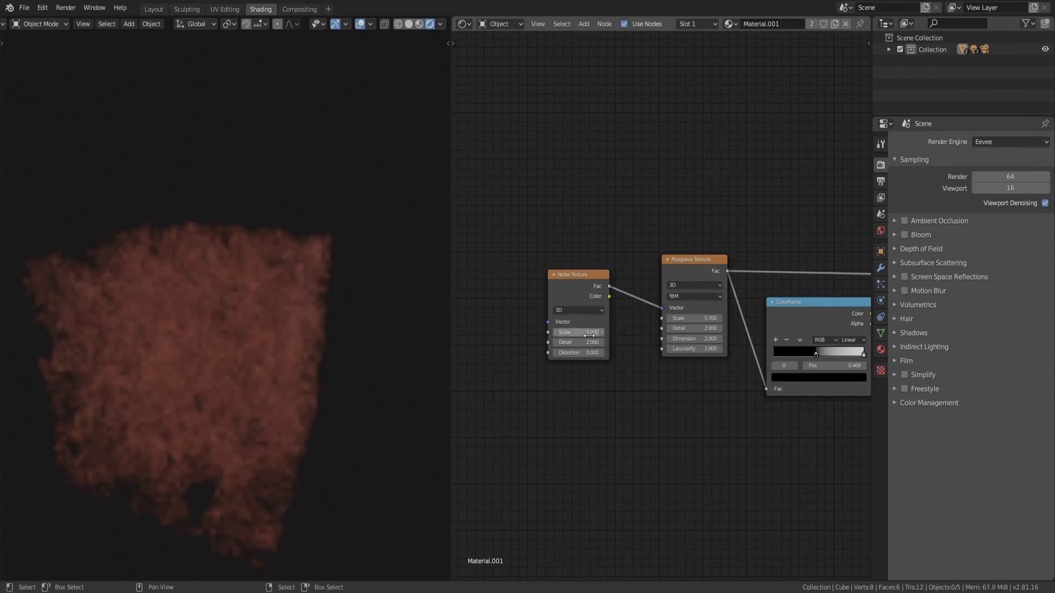
{"action": "left_click_drag", "start_coordinate": [589, 334], "coordinate": [556, 333]}
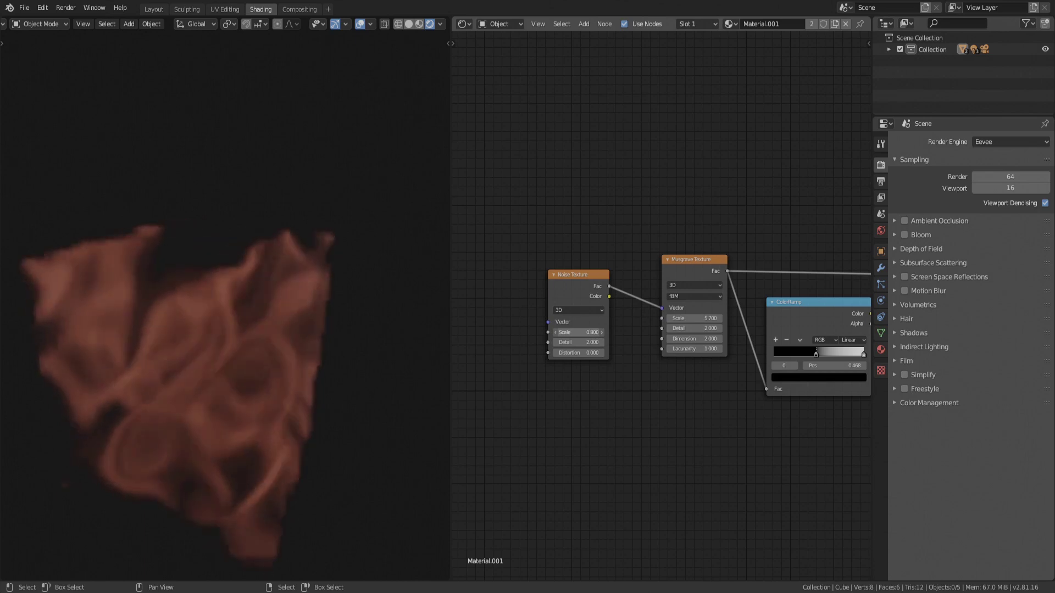
{"action": "left_click", "coordinate": [671, 262], "text": "ctrl+shift"}
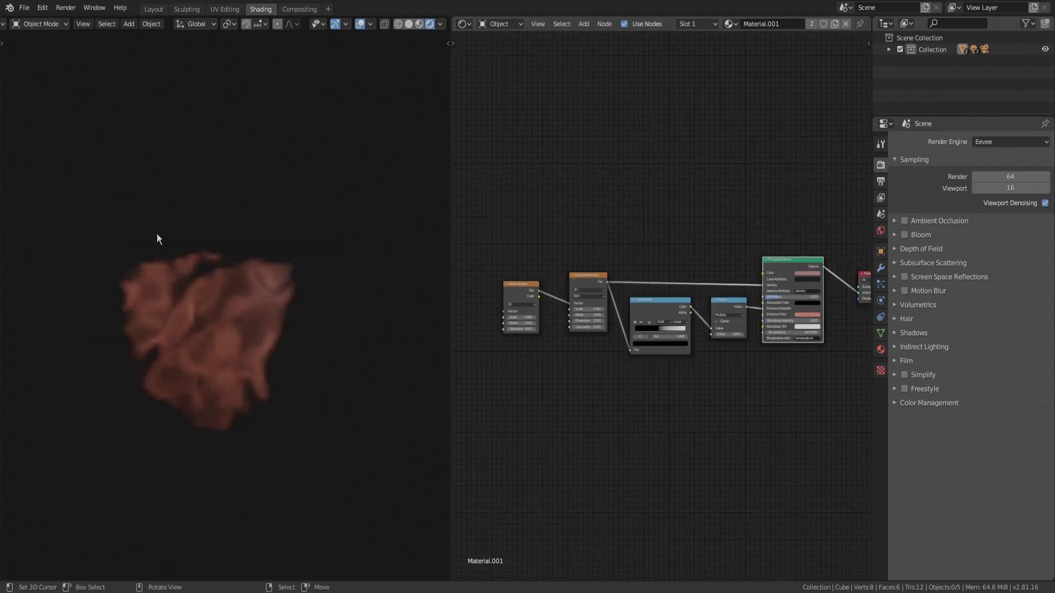
Confirm Node Wrangler is enabled in the add-on preferences, then preview the Musgrave texture alone on the cube
{"action": "left_click", "coordinate": [43, 8]}
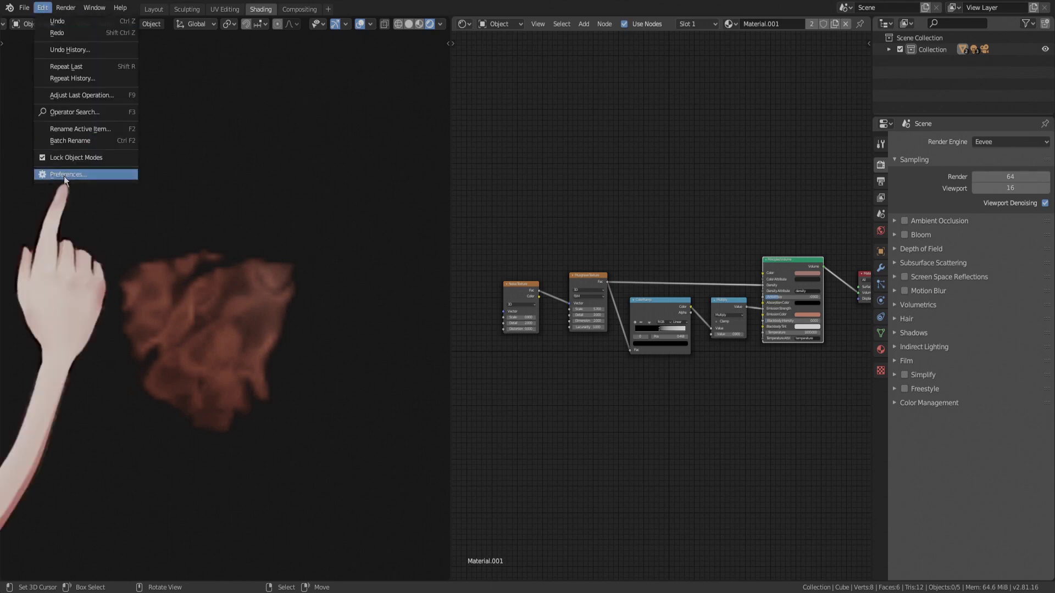
{"action": "left_click", "coordinate": [64, 175]}
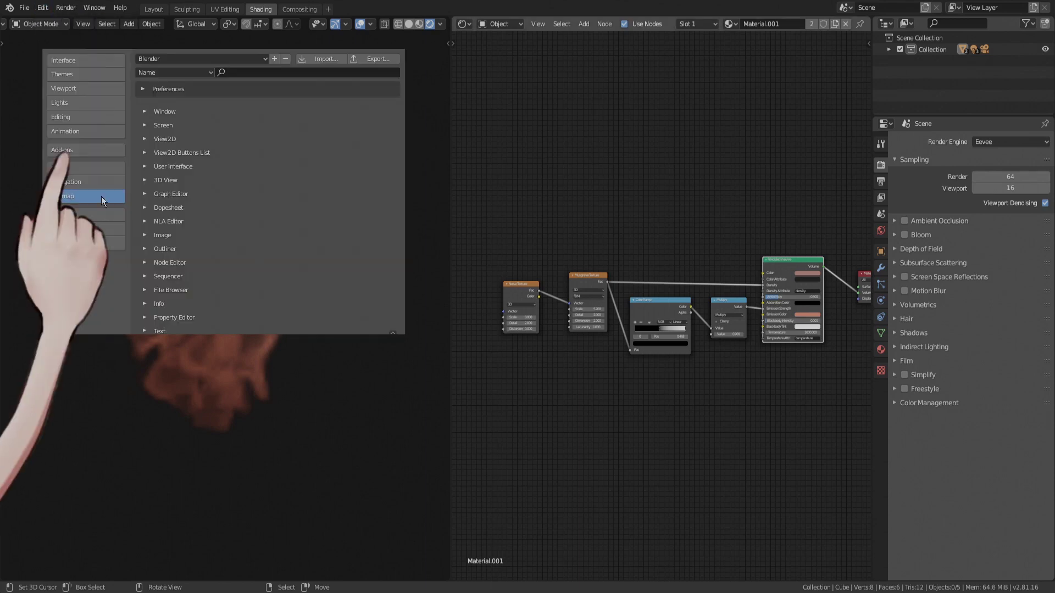
{"action": "left_click", "coordinate": [107, 153]}
{"action": "left_click", "coordinate": [339, 72]}
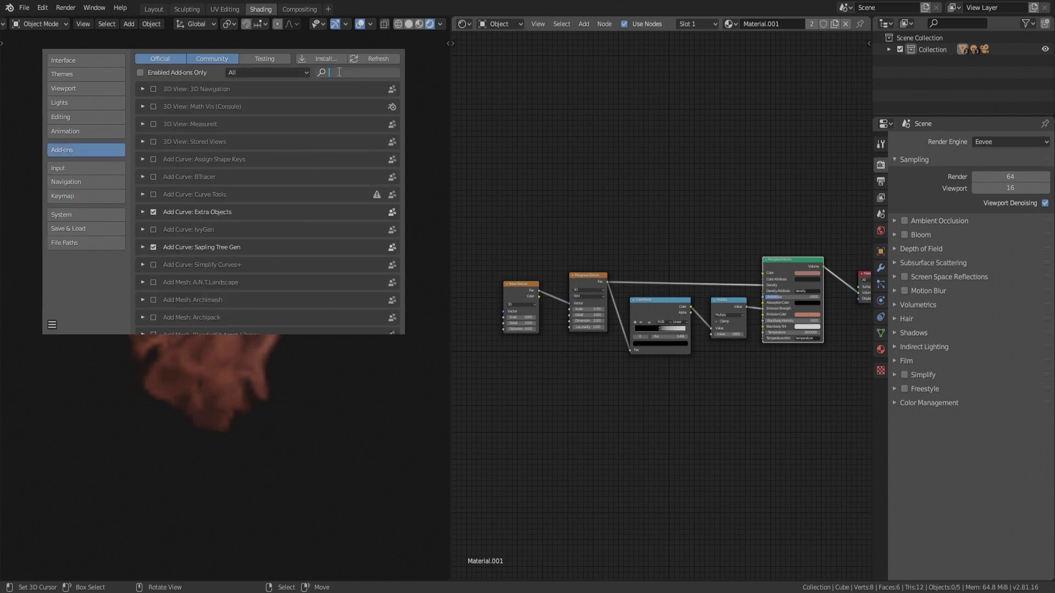
{"action": "type", "text": "node"}
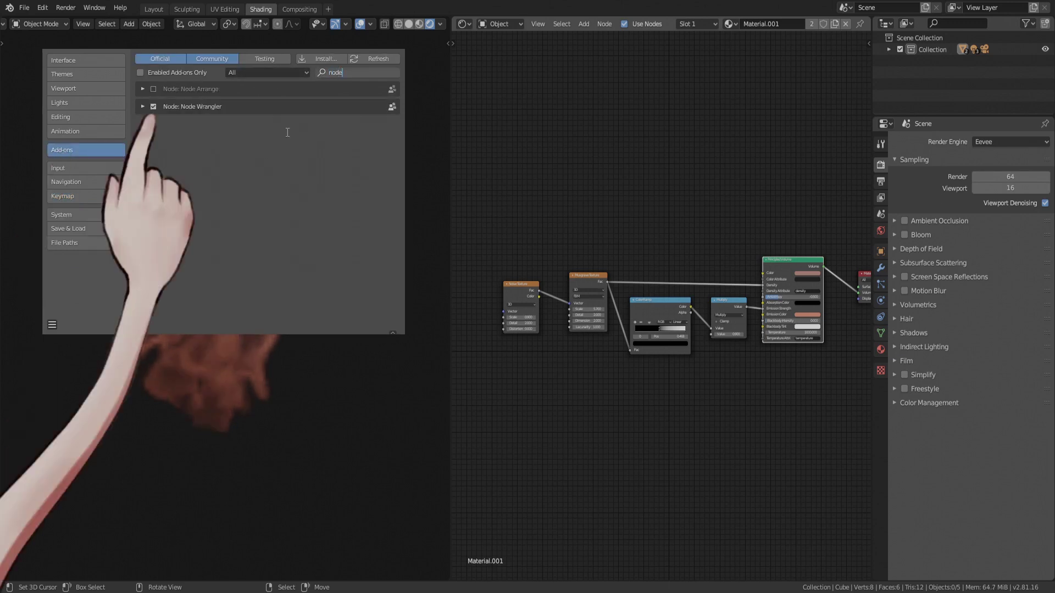
{"action": "key", "text": "Return"}
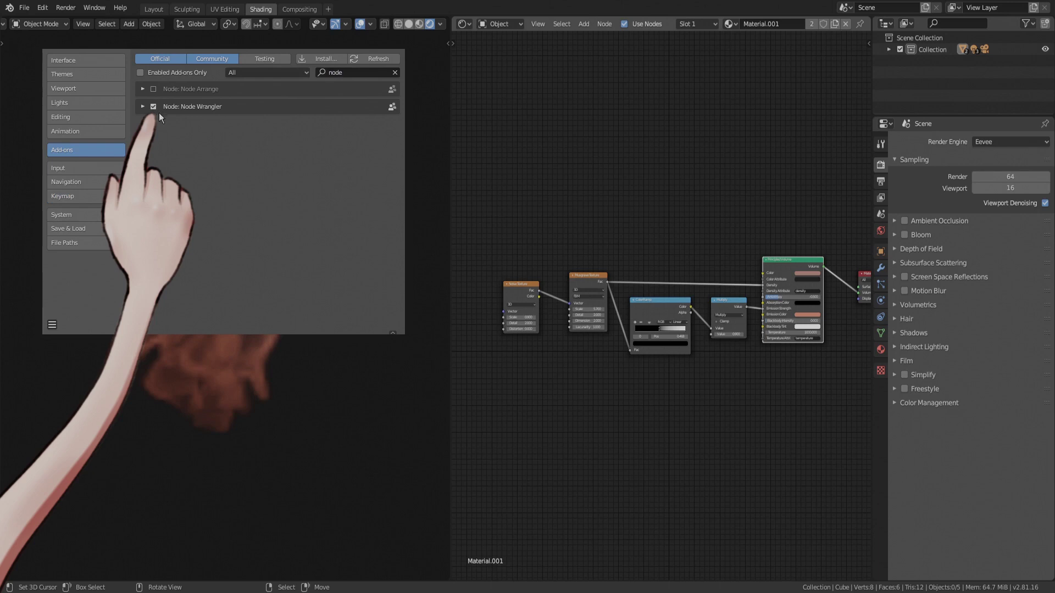
{"action": "left_click", "coordinate": [582, 278], "text": "ctrl+shift"}
{"action": "mouse_move", "coordinate": [305, 387]}
{"action": "middle_mouse_down"}
{"action": "mouse_move", "coordinate": [324, 377]}
{"action": "mouse_move", "coordinate": [299, 382]}
{"action": "mouse_move", "coordinate": [325, 381]}
{"action": "middle_mouse_up"}
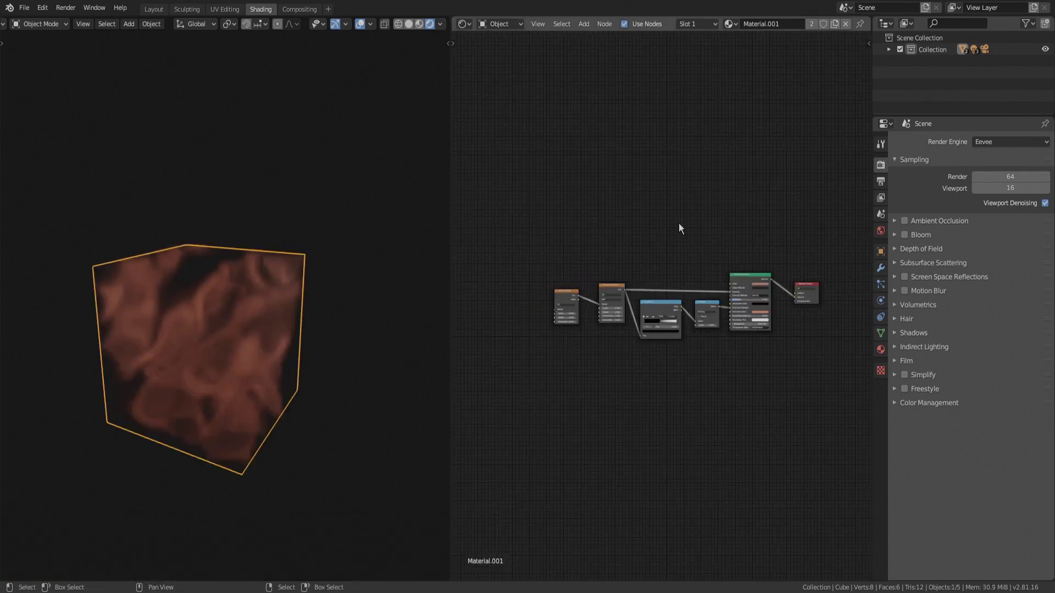
Add a second ColorRamp from Musgrave Fac to Volume Density, with the black stop at 0.164
{"action": "scroll", "coordinate": [679, 225], "scroll_direction": "up", "scroll_amount": 3}
{"action": "scroll", "coordinate": [680, 223], "scroll_direction": "up", "scroll_amount": 1}
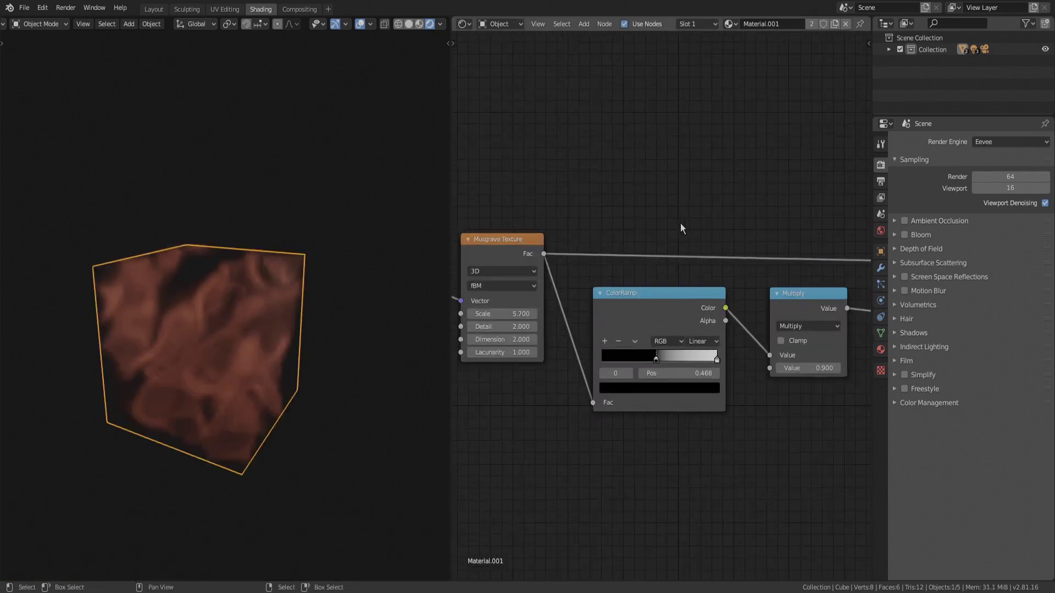
{"action": "left_click", "coordinate": [712, 198]}
{"action": "left_click", "coordinate": [700, 133]}
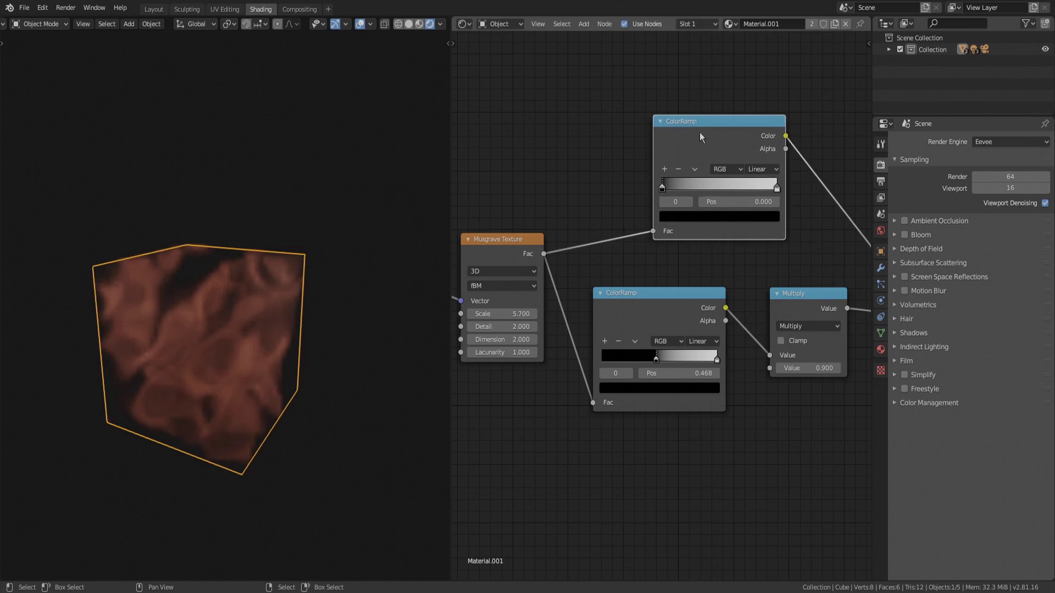
{"action": "middle_click_drag", "start_coordinate": [758, 255], "coordinate": [665, 277]}
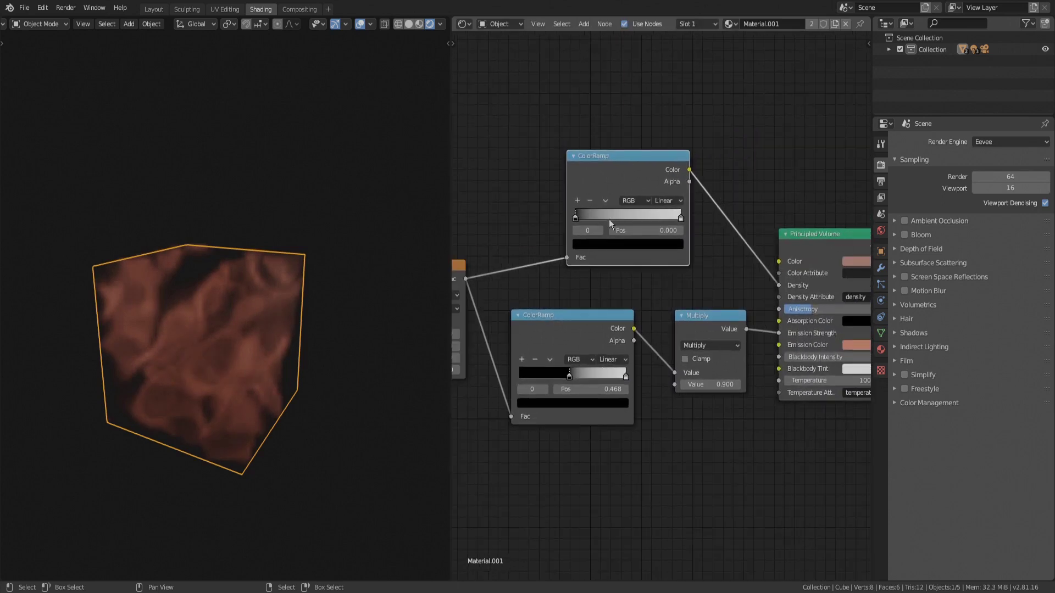
{"action": "left_click_drag", "start_coordinate": [575, 218], "coordinate": [654, 220]}
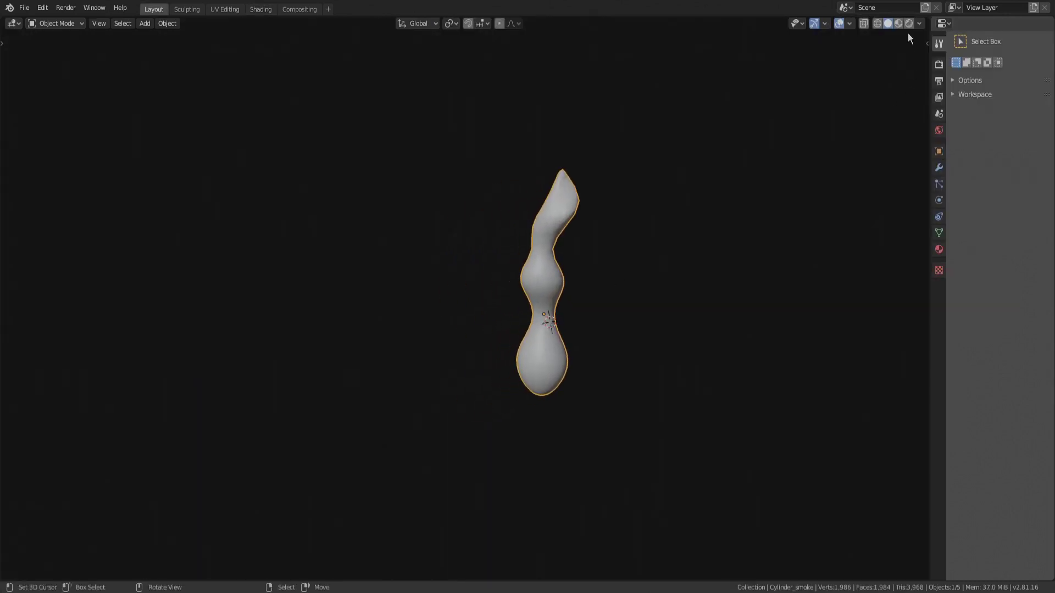
Show Cylinder_smoke in Rendered viewport shading and set the render engine to Cycles
{"action": "left_click", "coordinate": [908, 23]}
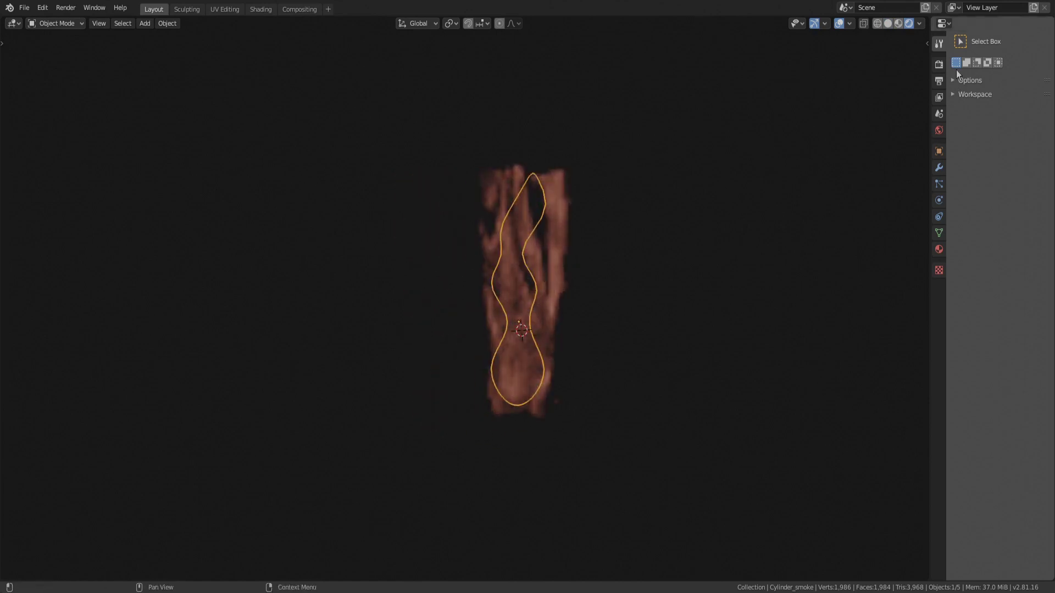
{"action": "left_click", "coordinate": [939, 64]}
{"action": "left_click", "coordinate": [1022, 41]}
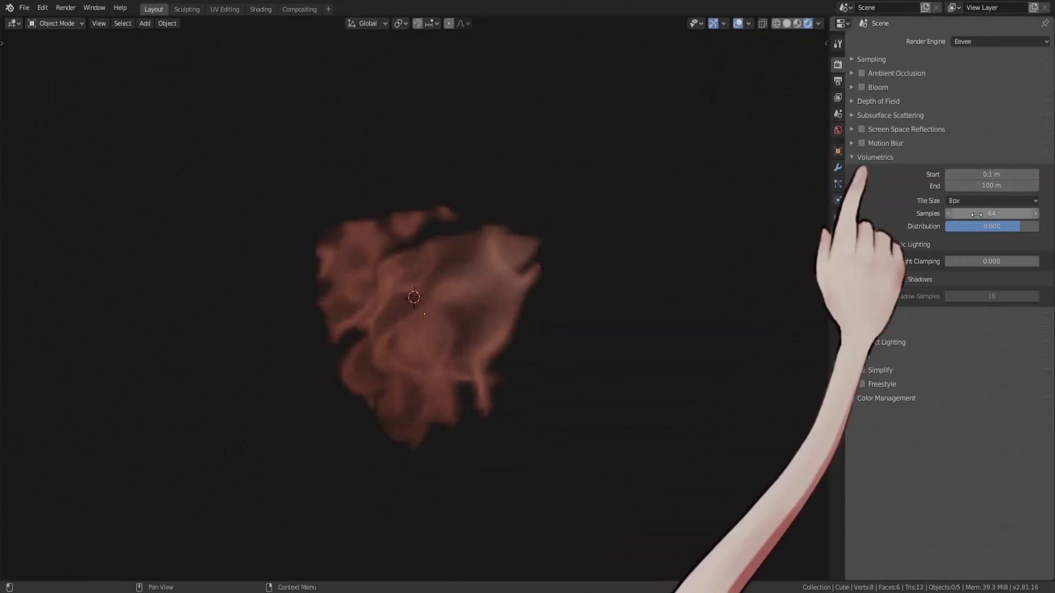
Set the Eevee Volumetrics tile size to 4px and the samples to 128
{"action": "left_click", "coordinate": [978, 200]}
{"action": "left_click", "coordinate": [973, 252]}
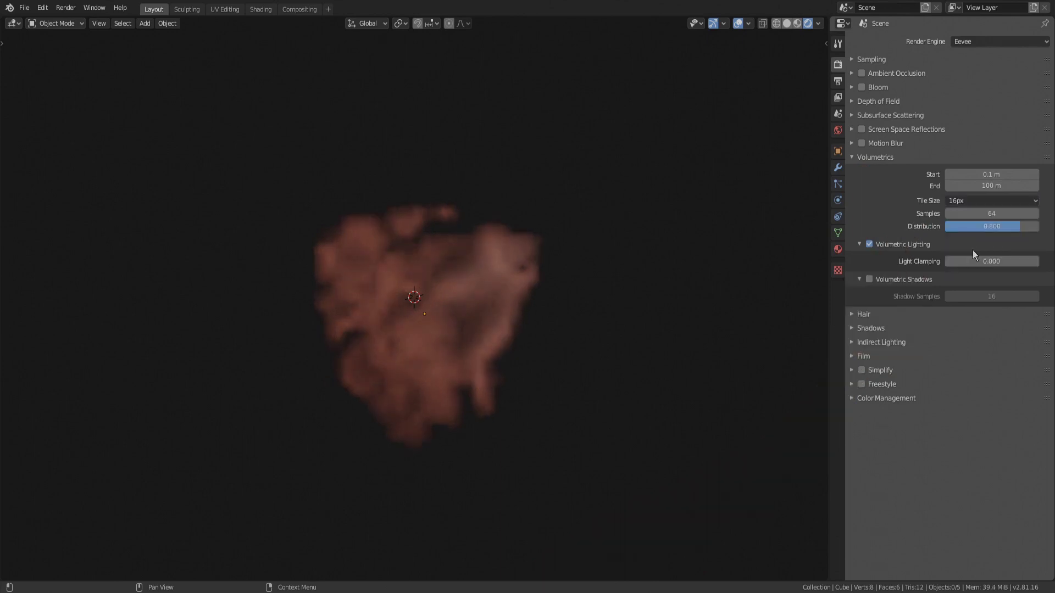
{"action": "left_click", "coordinate": [965, 203]}
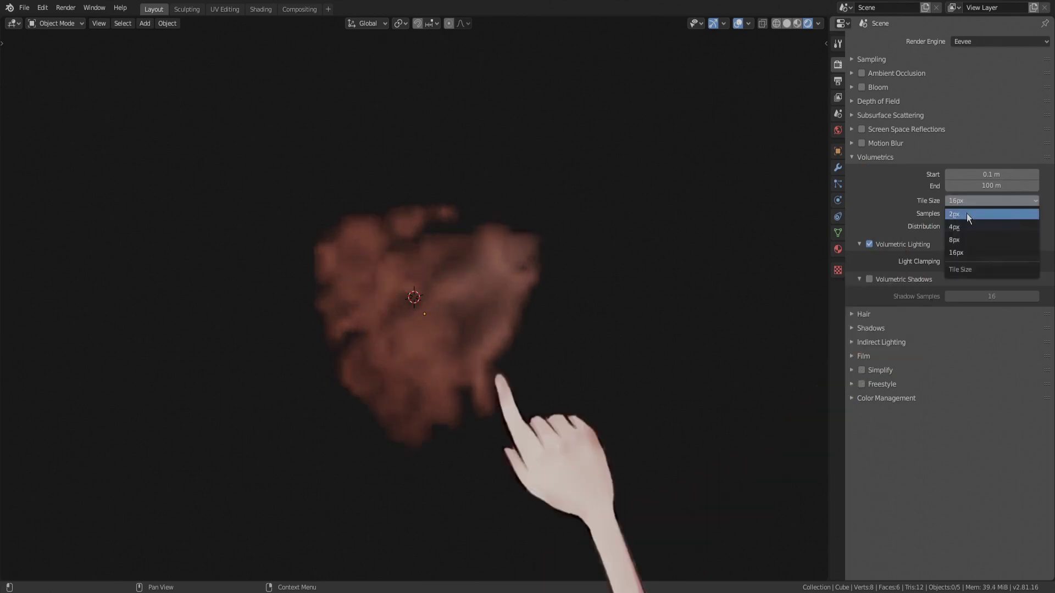
{"action": "left_click", "coordinate": [967, 214]}
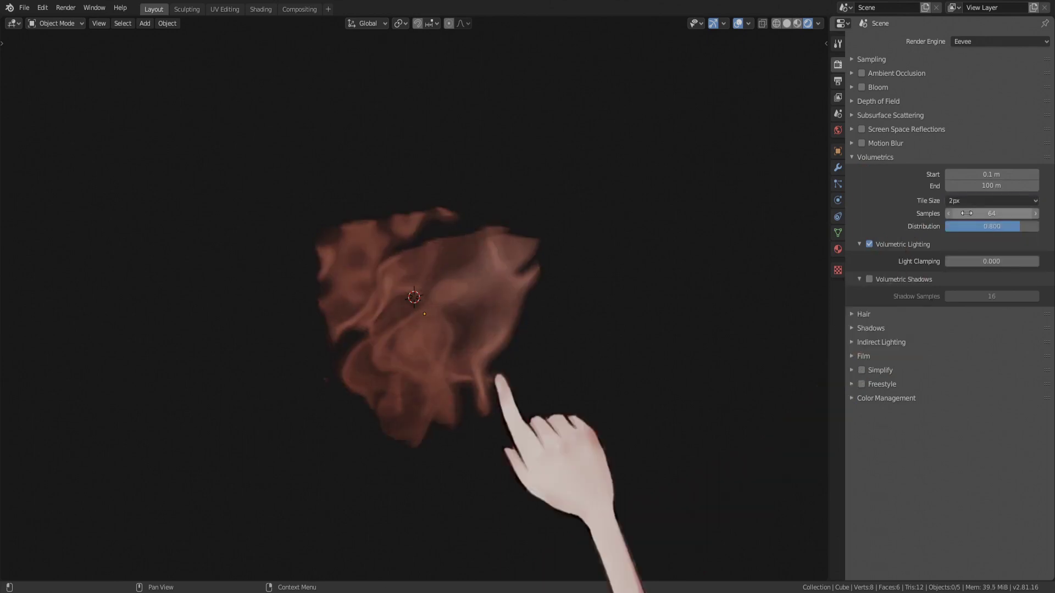
{"action": "left_click", "coordinate": [999, 215]}
{"action": "type", "text": "128"}
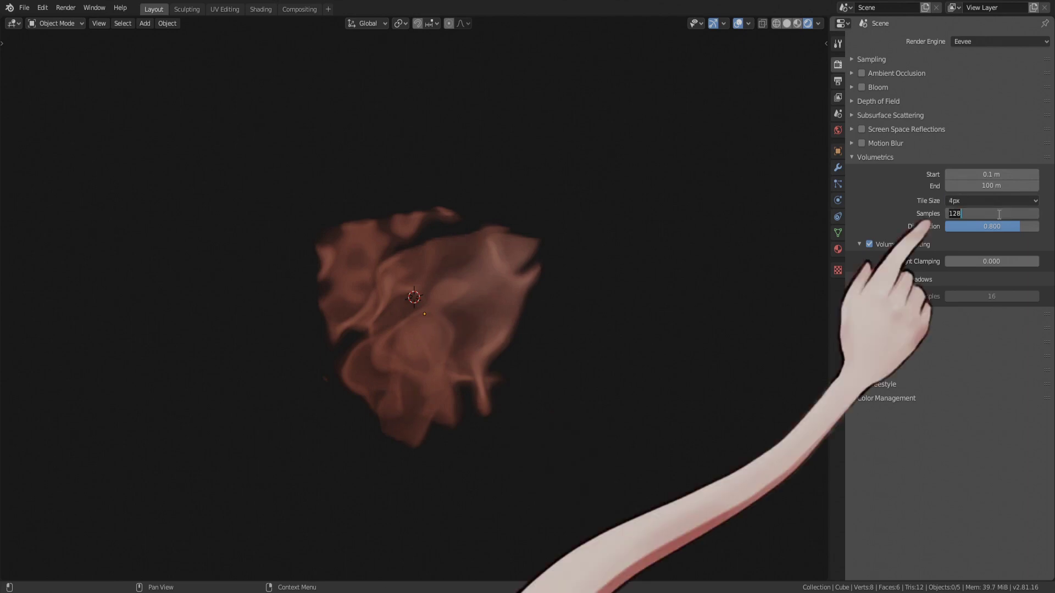
{"action": "type", "text": "8"}
{"action": "key", "text": "Return"}
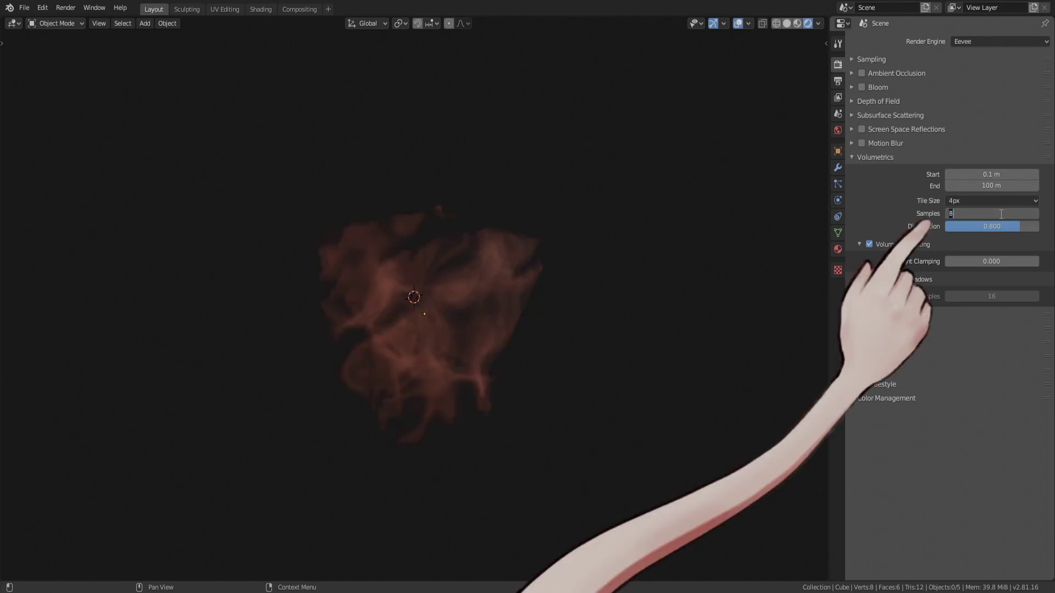
{"action": "key", "text": "Return"}
{"action": "left_click", "coordinate": [1001, 215]}
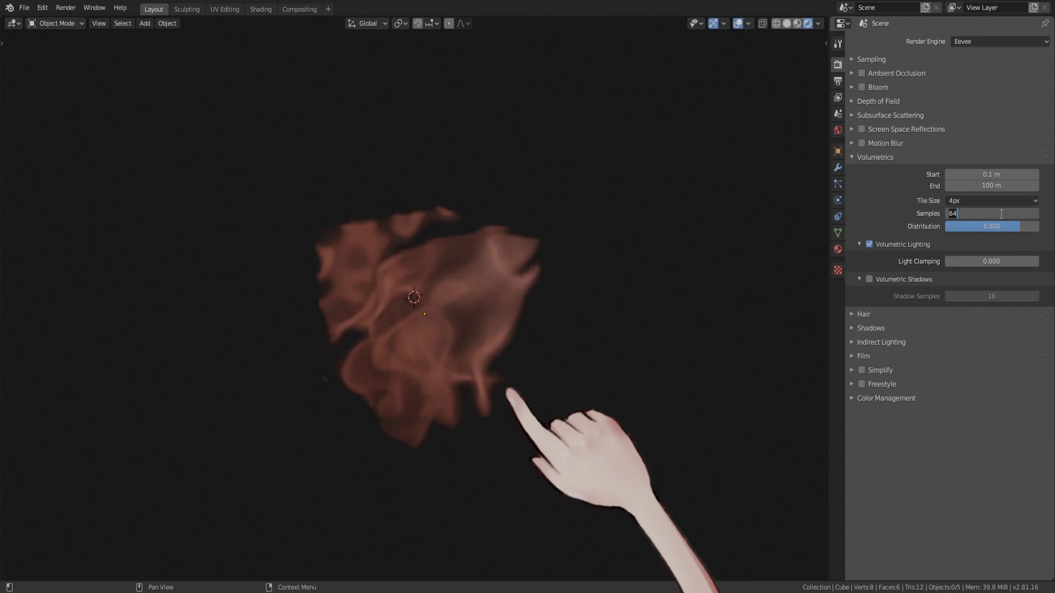
{"action": "type", "text": "8"}
{"action": "key", "text": "Return"}
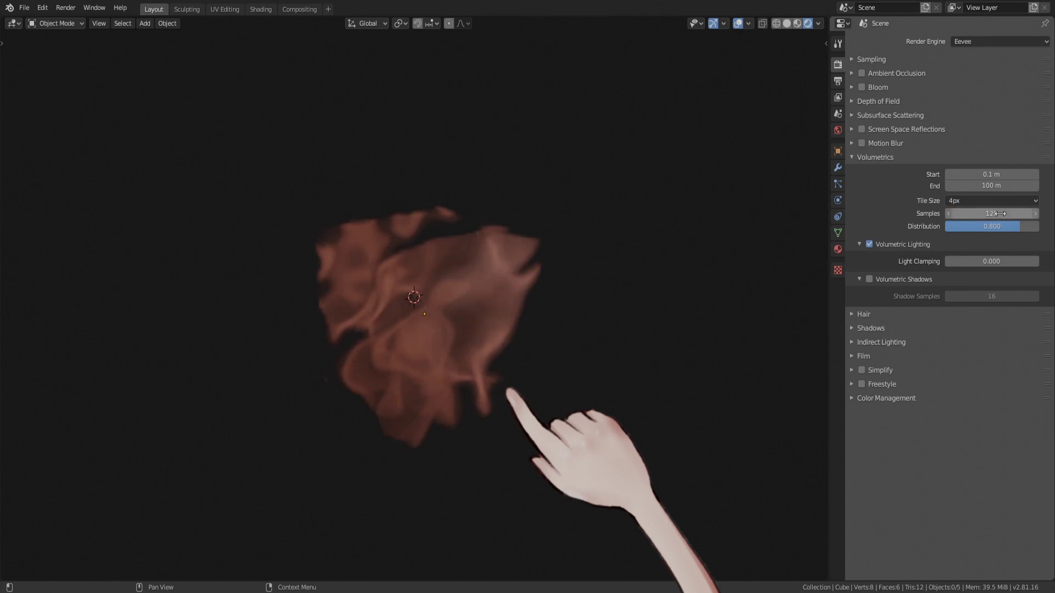